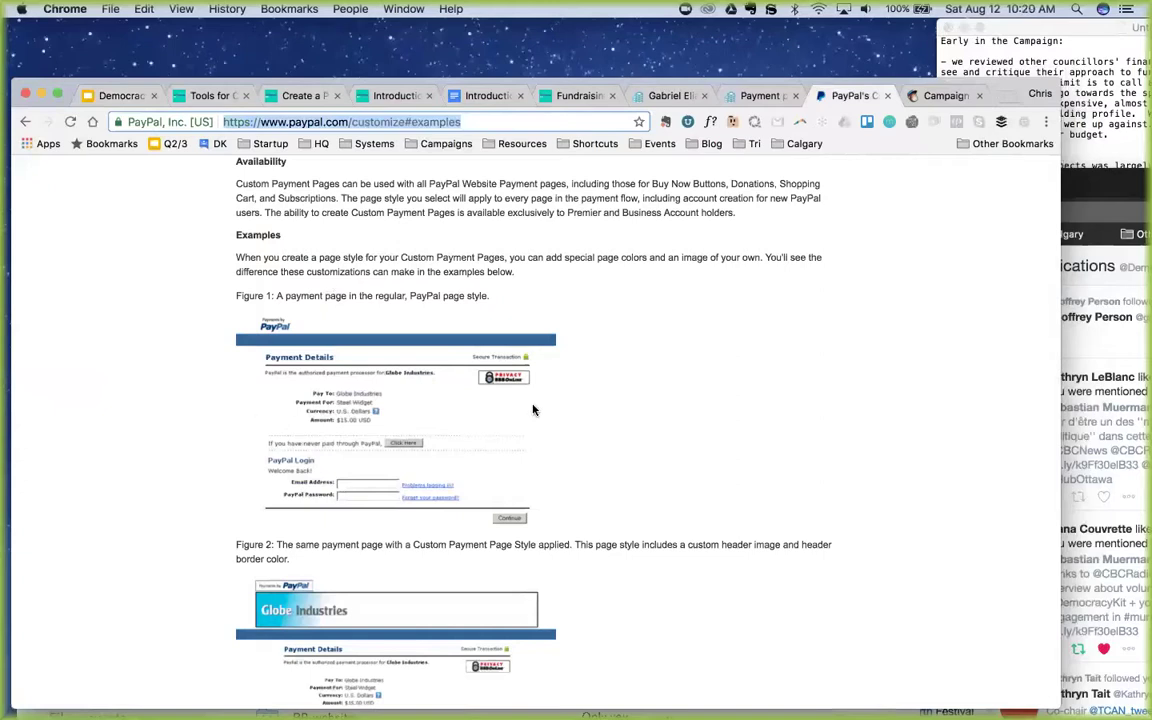
- Review the available options for a new payment processor in NationBuilder, including PayPal's more-info page
left_click(764, 96)
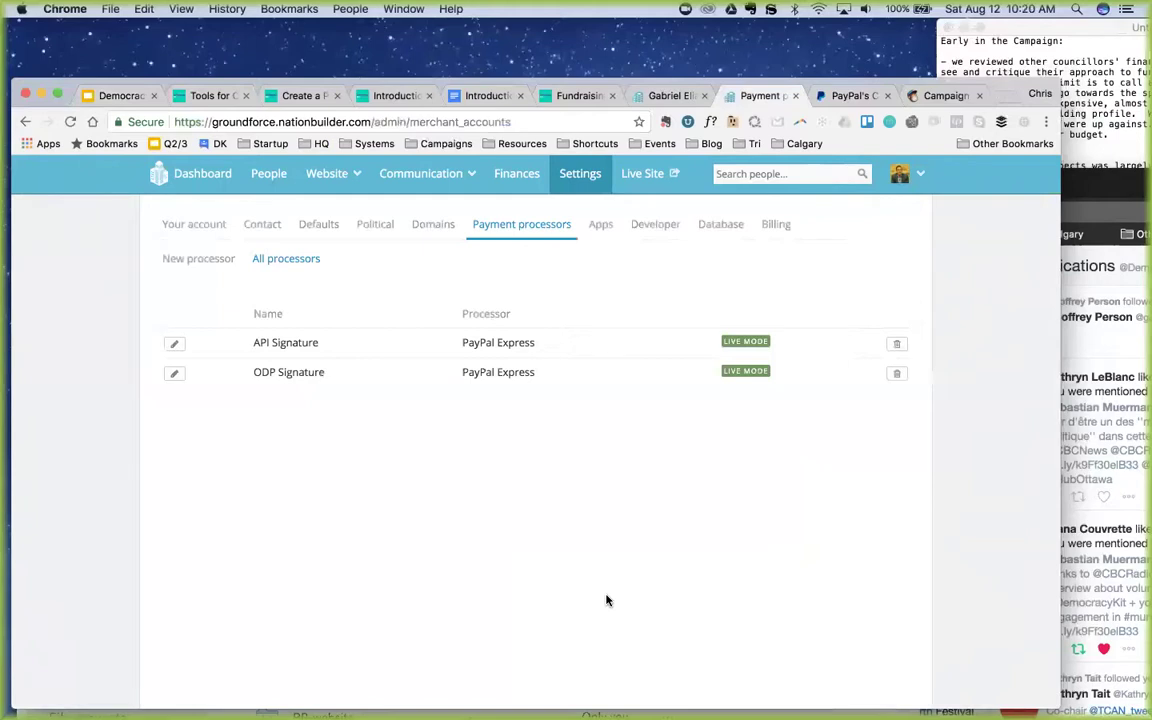
left_click(192, 264)
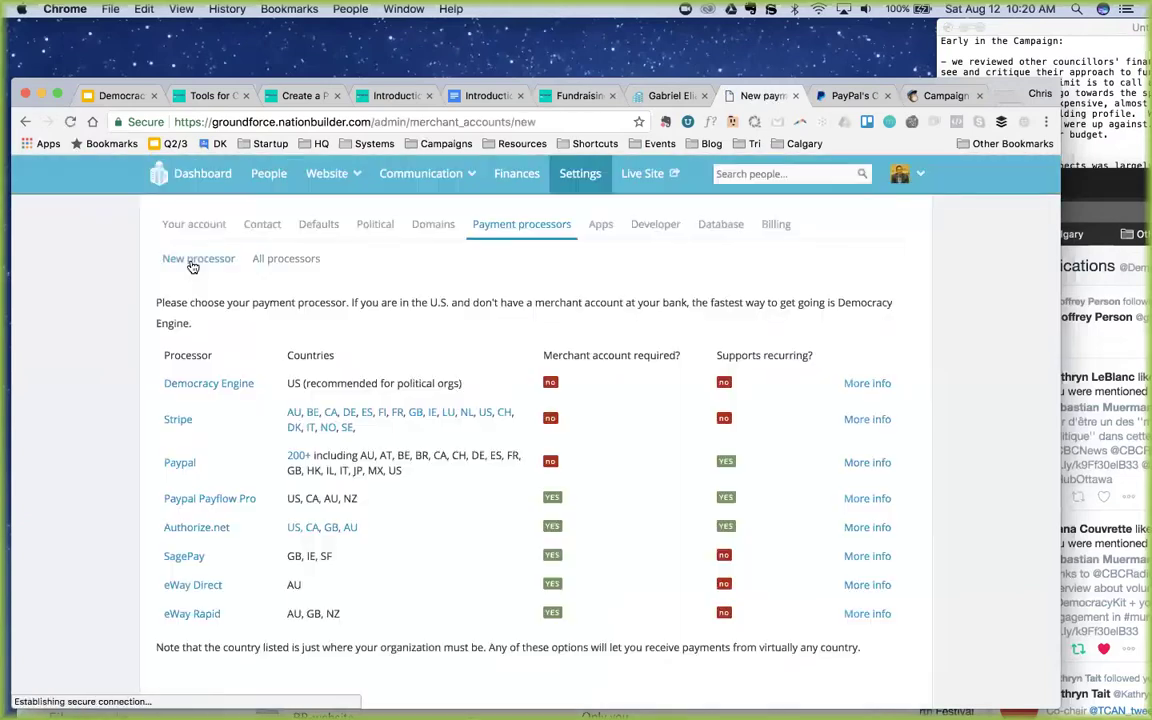
left_click_drag(140, 84, 140, 48)
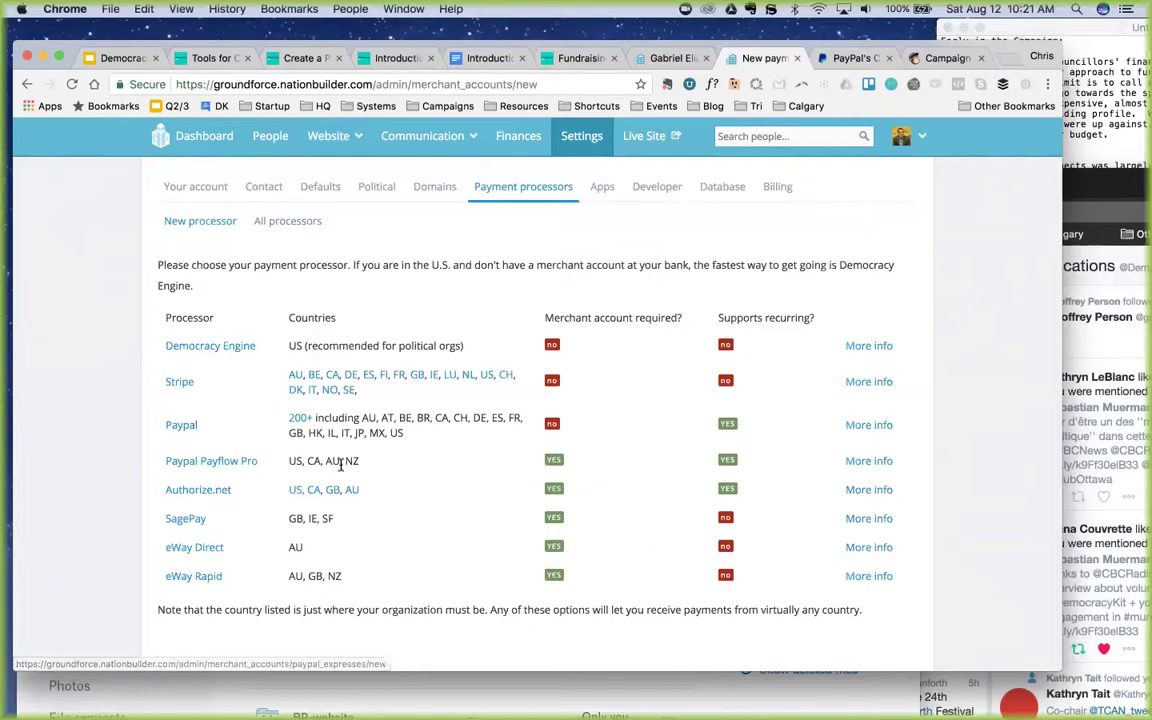
left_click(858, 426)
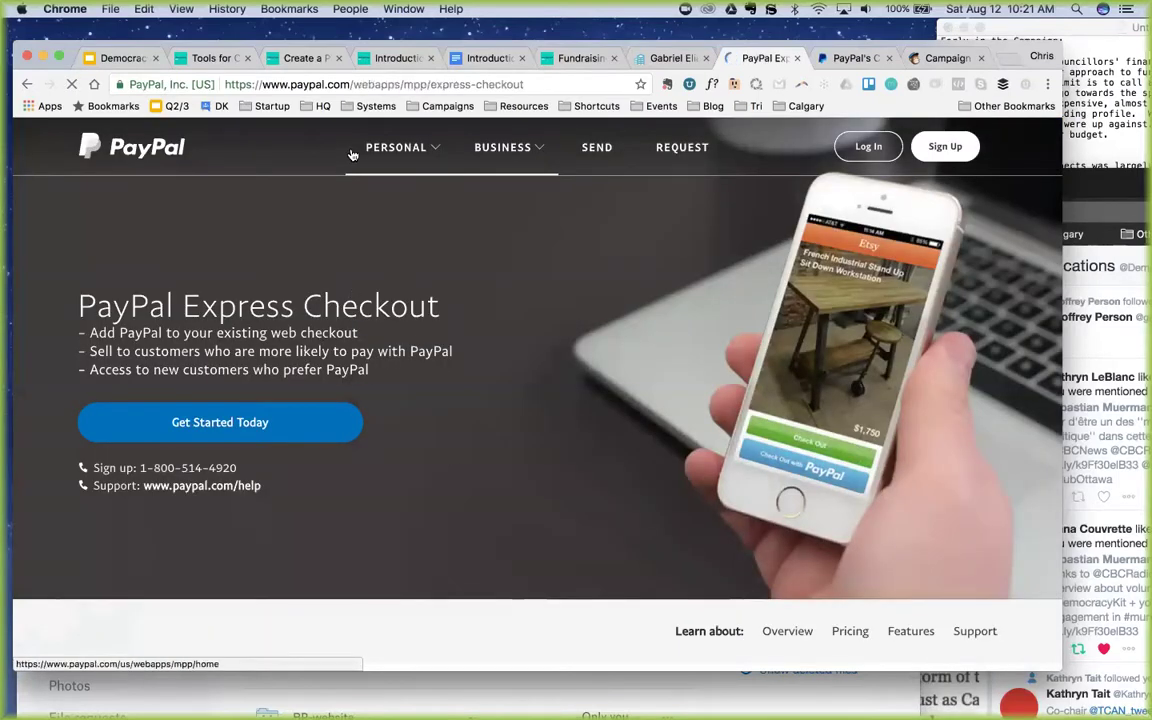
left_click(27, 84)
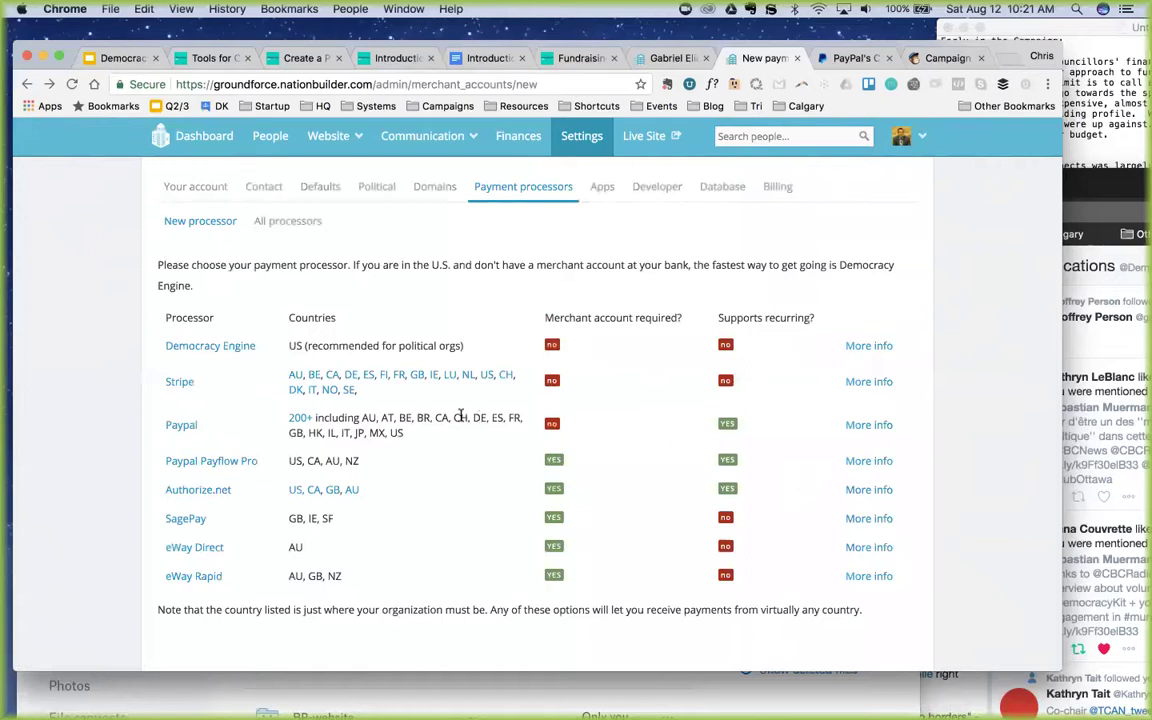
- Examine the account settings of the existing API Signature payment processor and return to the processor list
left_click(514, 191)
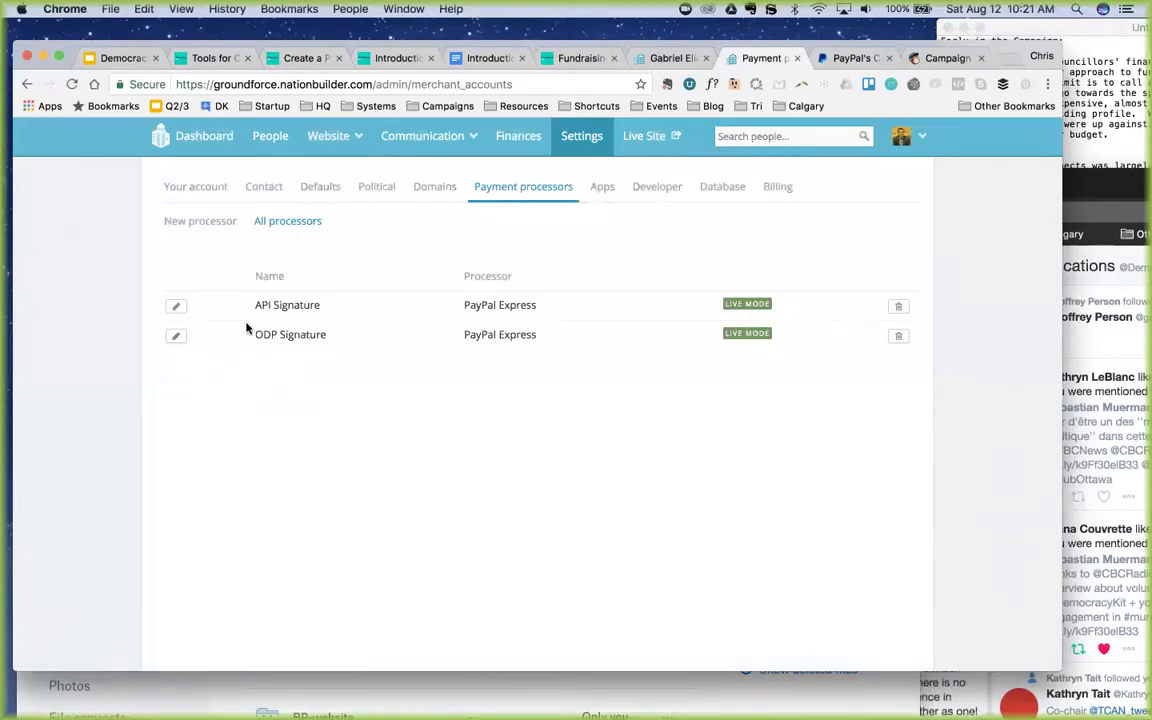
left_click(174, 312)
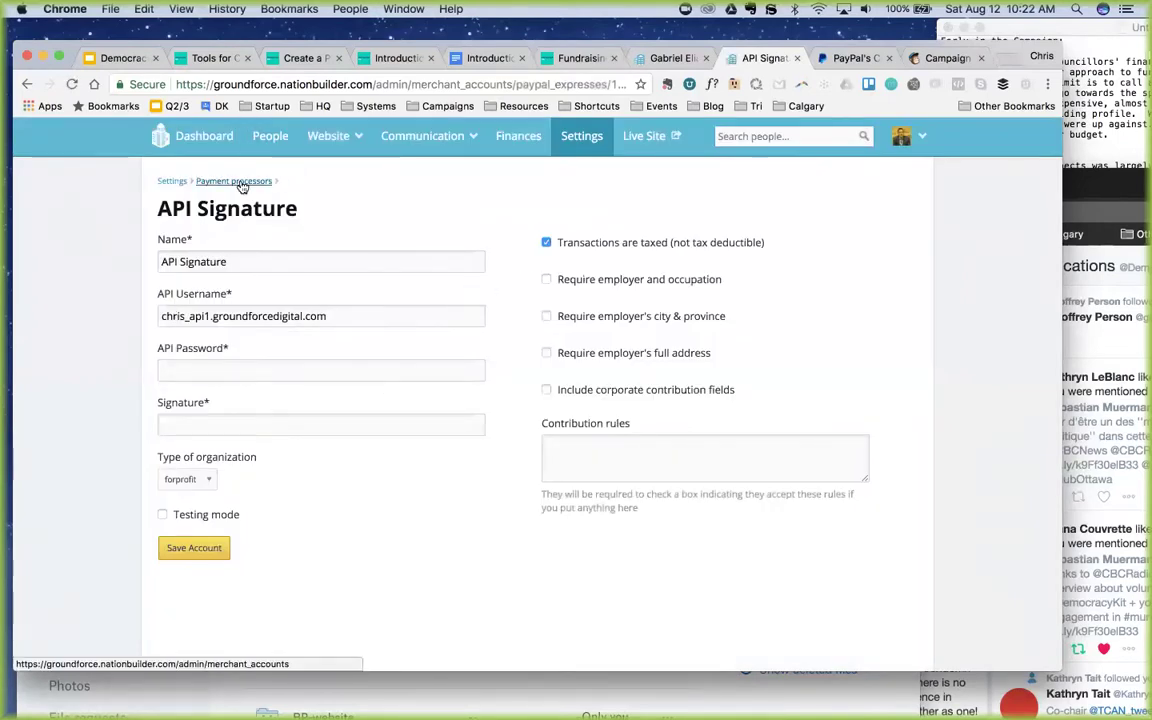
left_click_drag(507, 391, 630, 424)
left_click(541, 424)
left_click(560, 445)
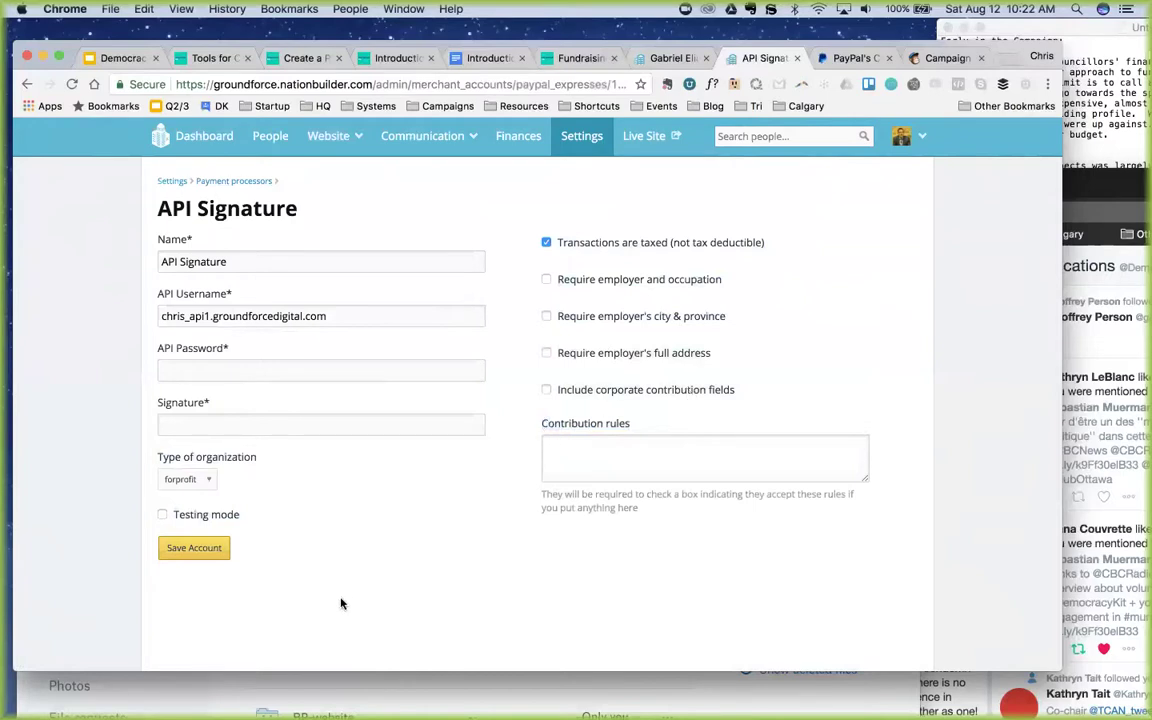
left_click(27, 84)
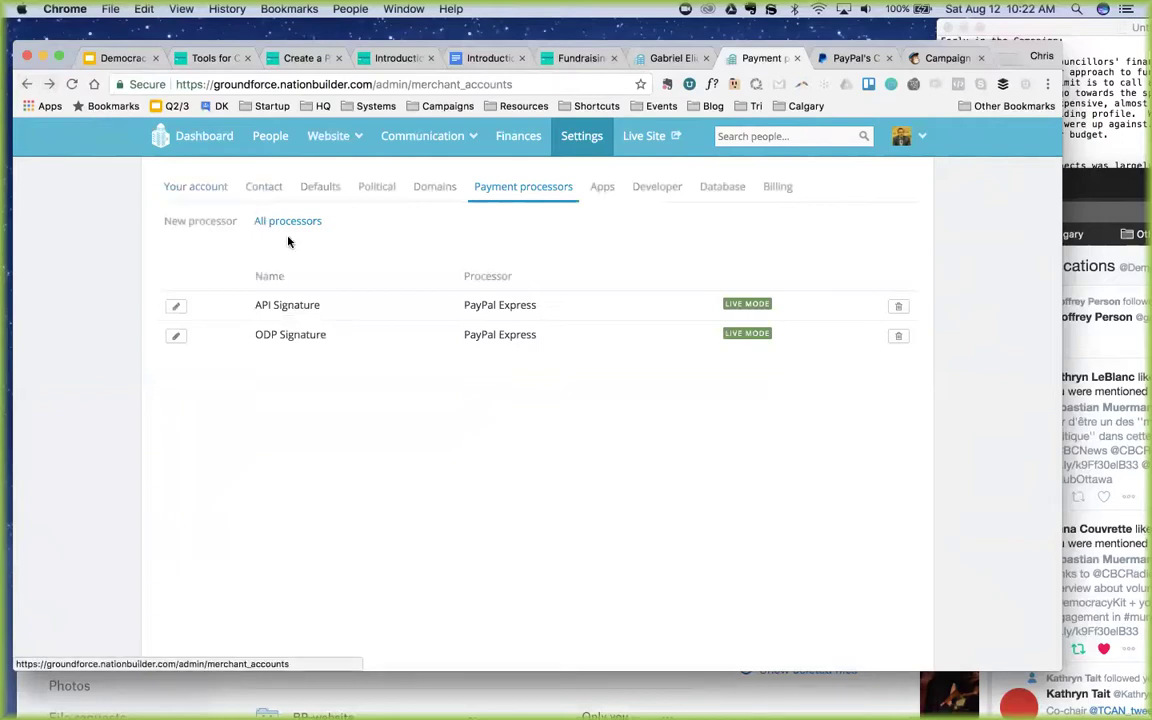
- Open the Variety Alberta profile from the people list and look over its dashboard
left_click(281, 146)
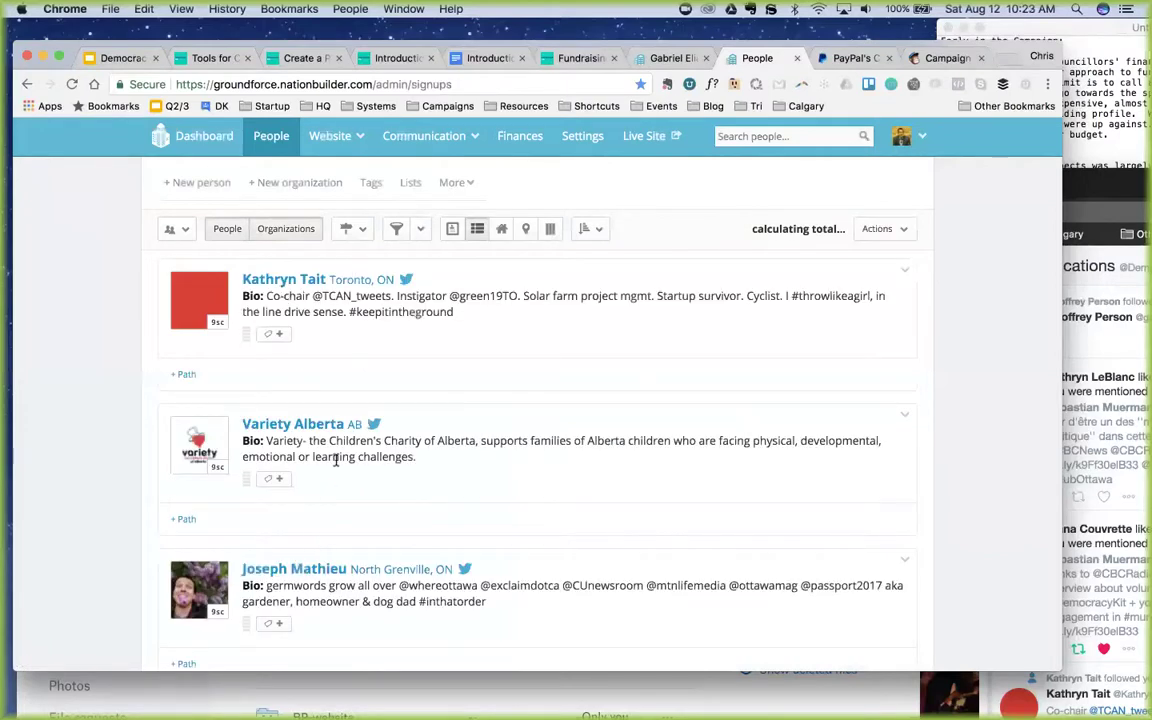
left_click(327, 426)
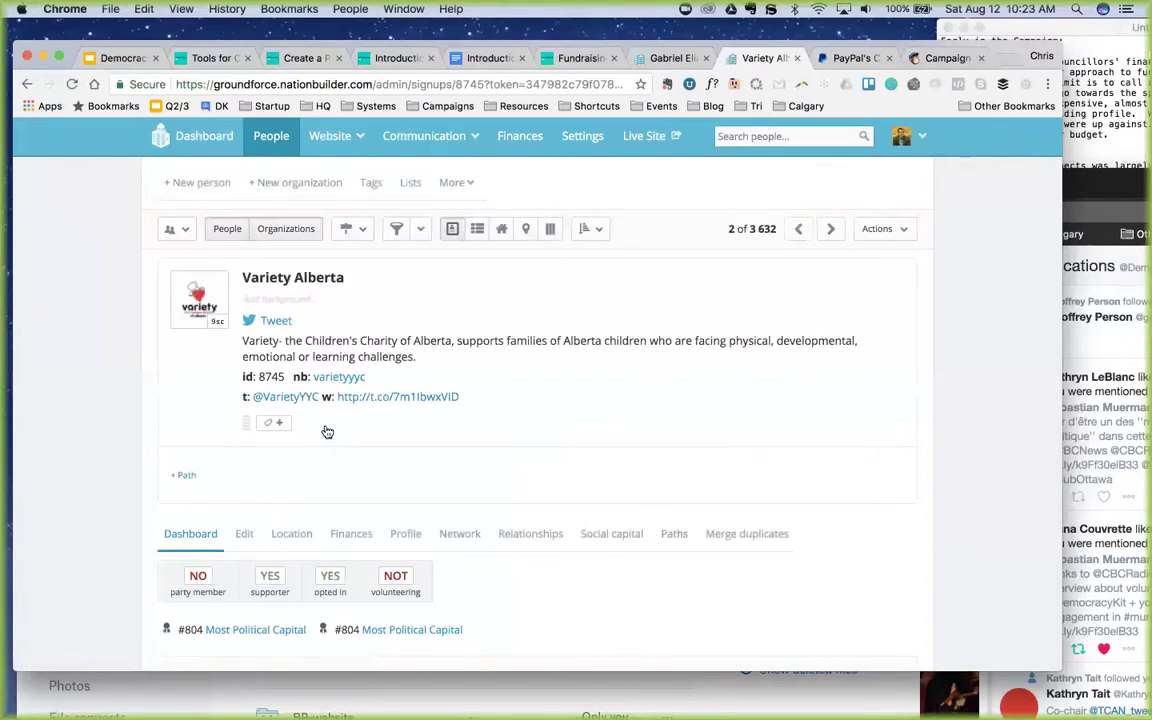
scroll(327, 432, "down", 2)
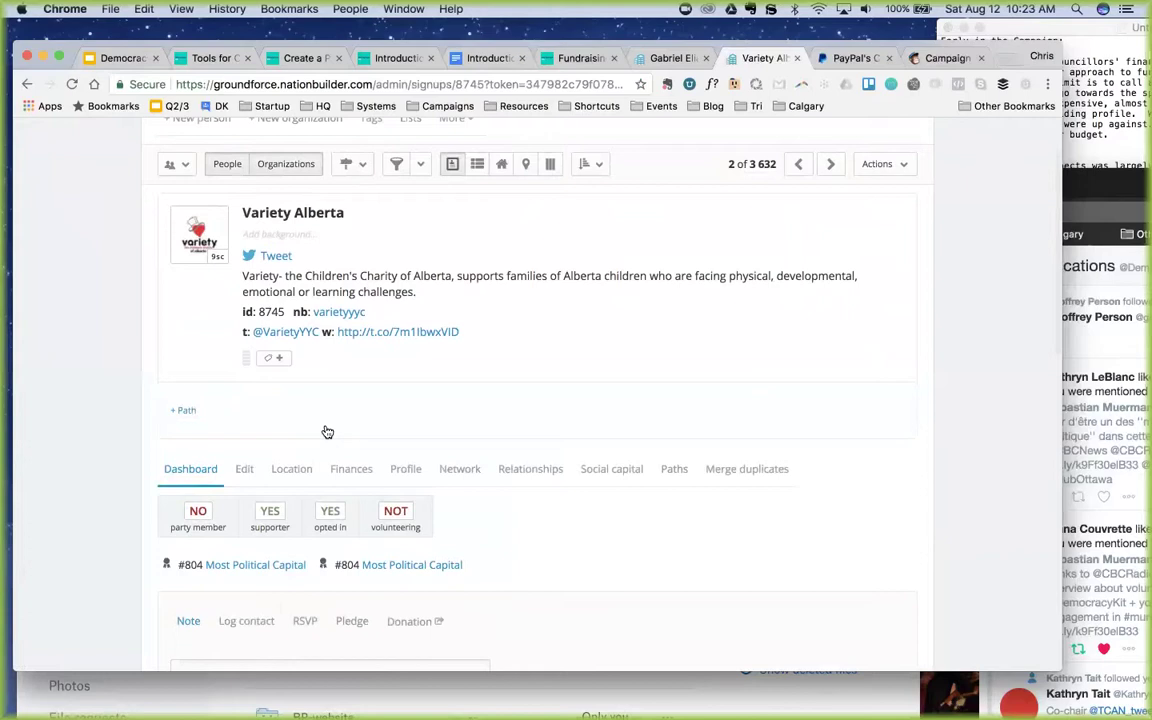
scroll(327, 432, "down", 5)
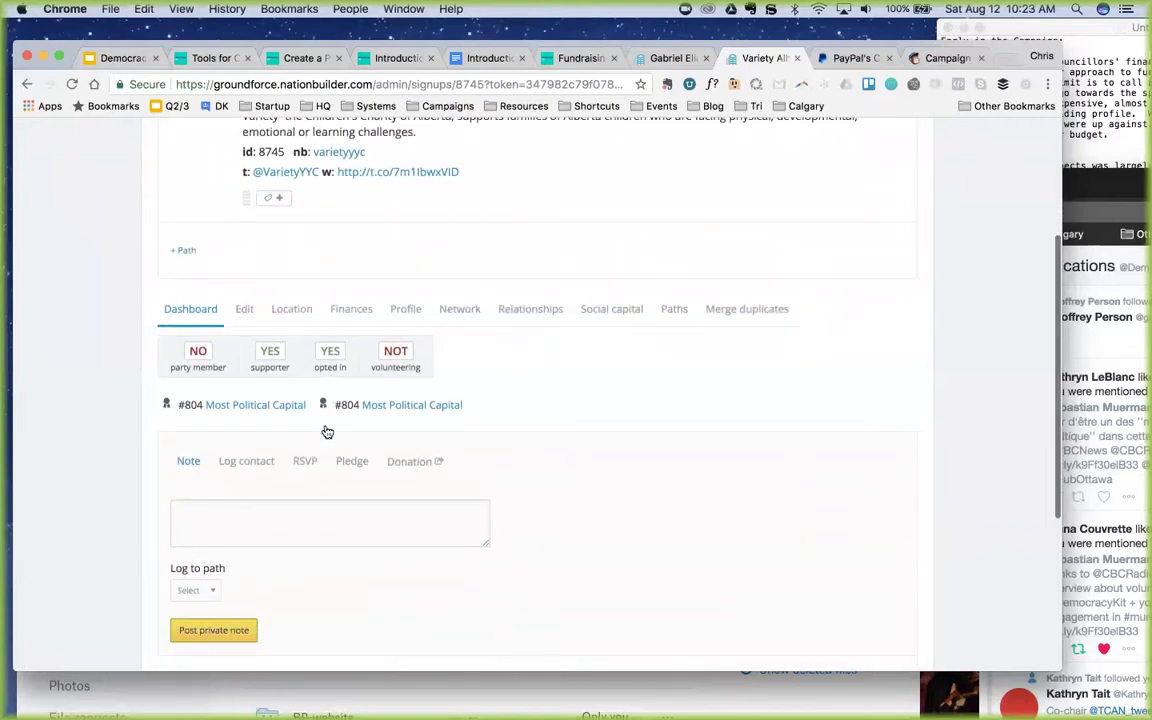
scroll(327, 432, "up", 1)
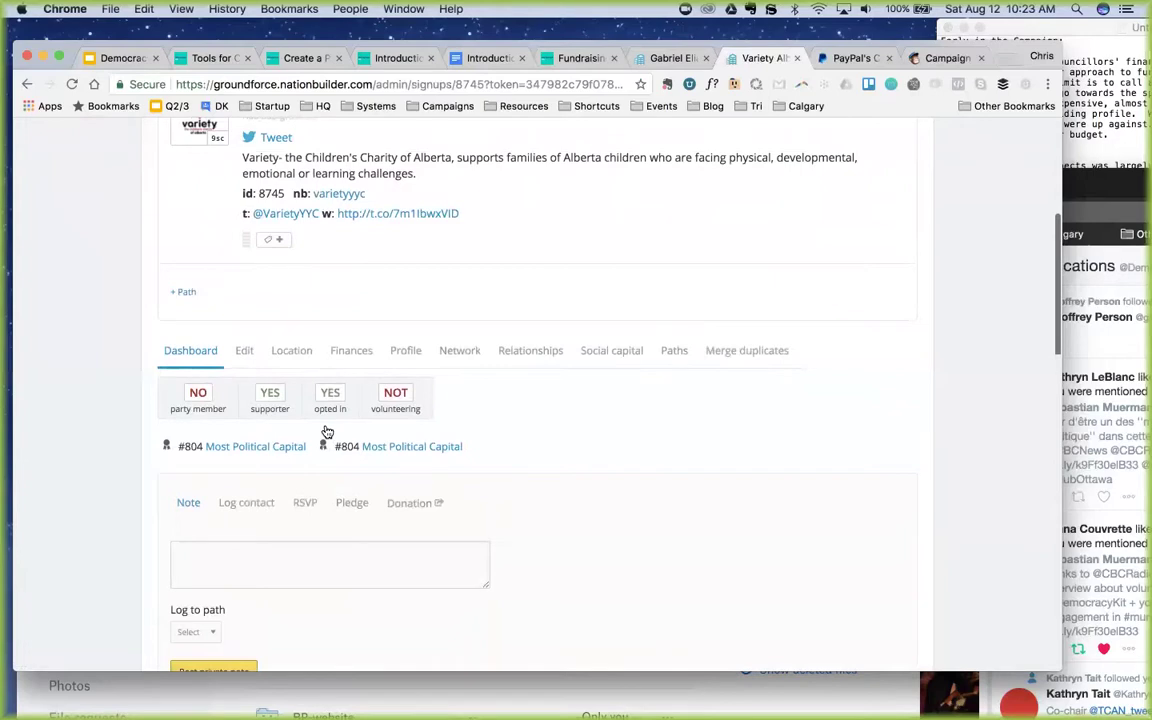
scroll(327, 432, "up", 2)
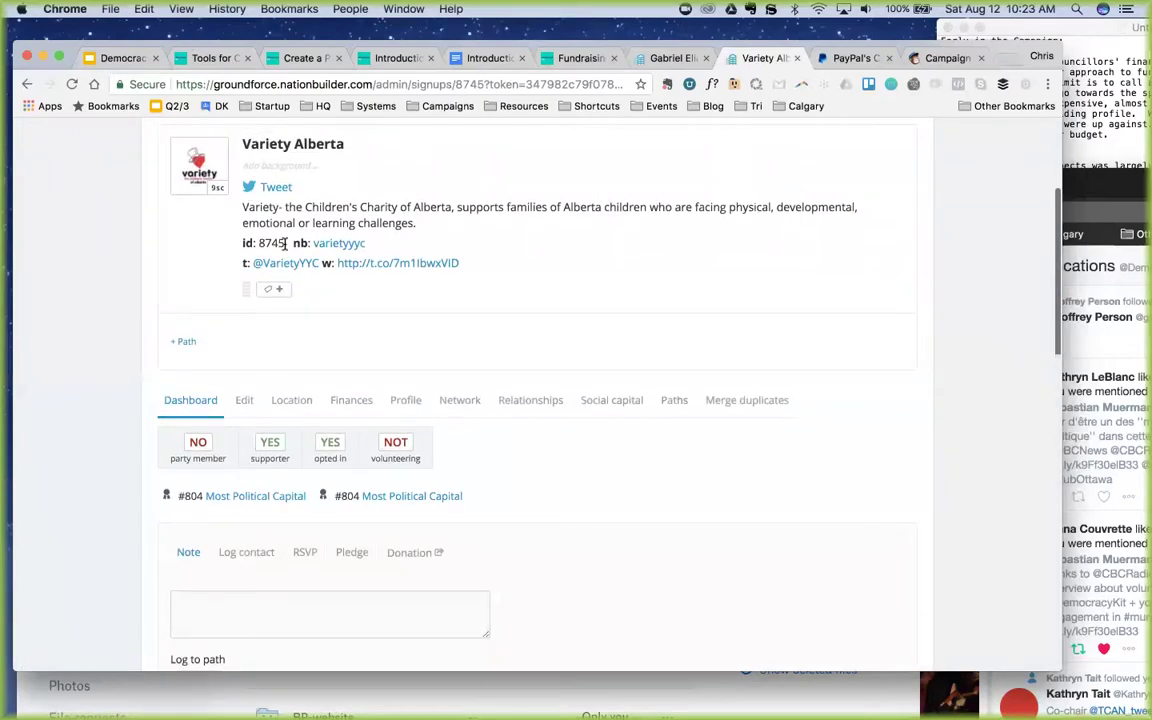
left_click(182, 341)
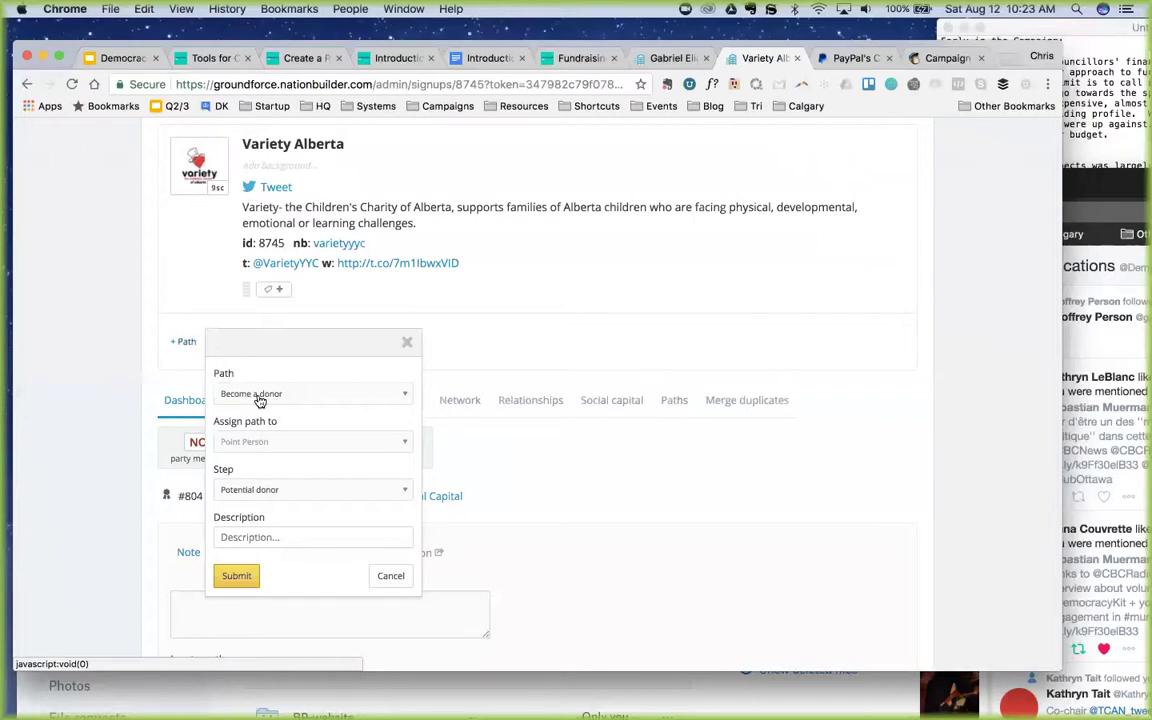
left_click(259, 396)
left_click(140, 370)
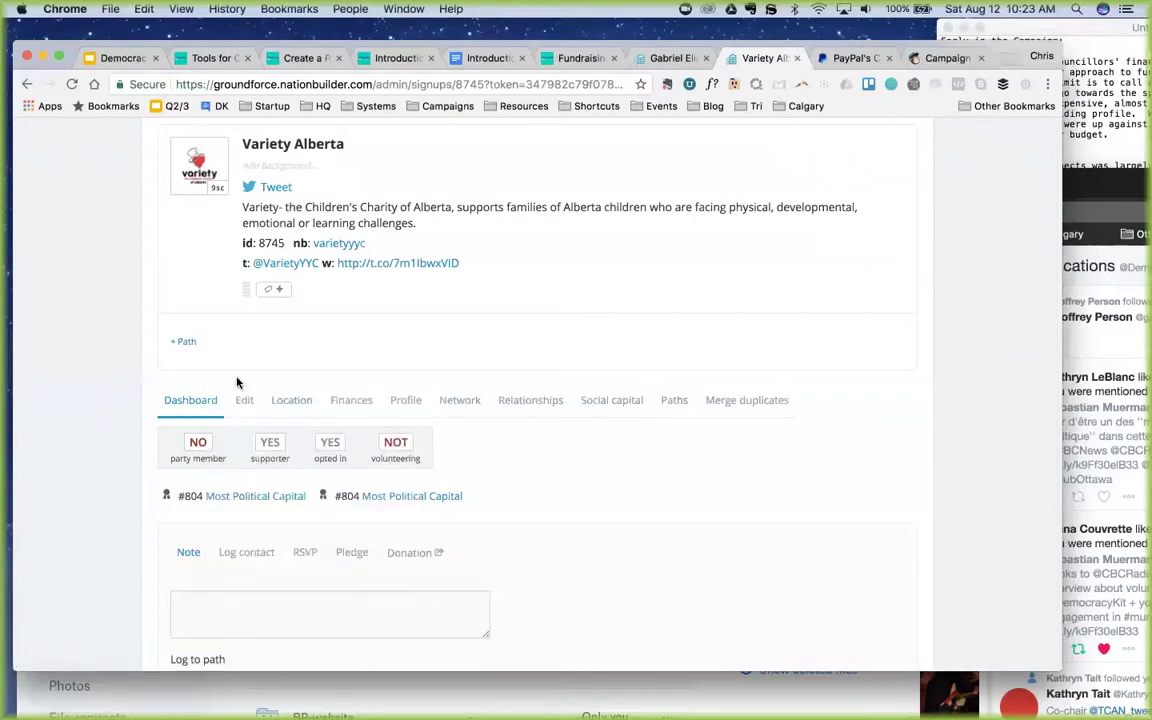
- Add the Become a donor path to Variety Alberta at the Potential donor step
left_click(182, 341)
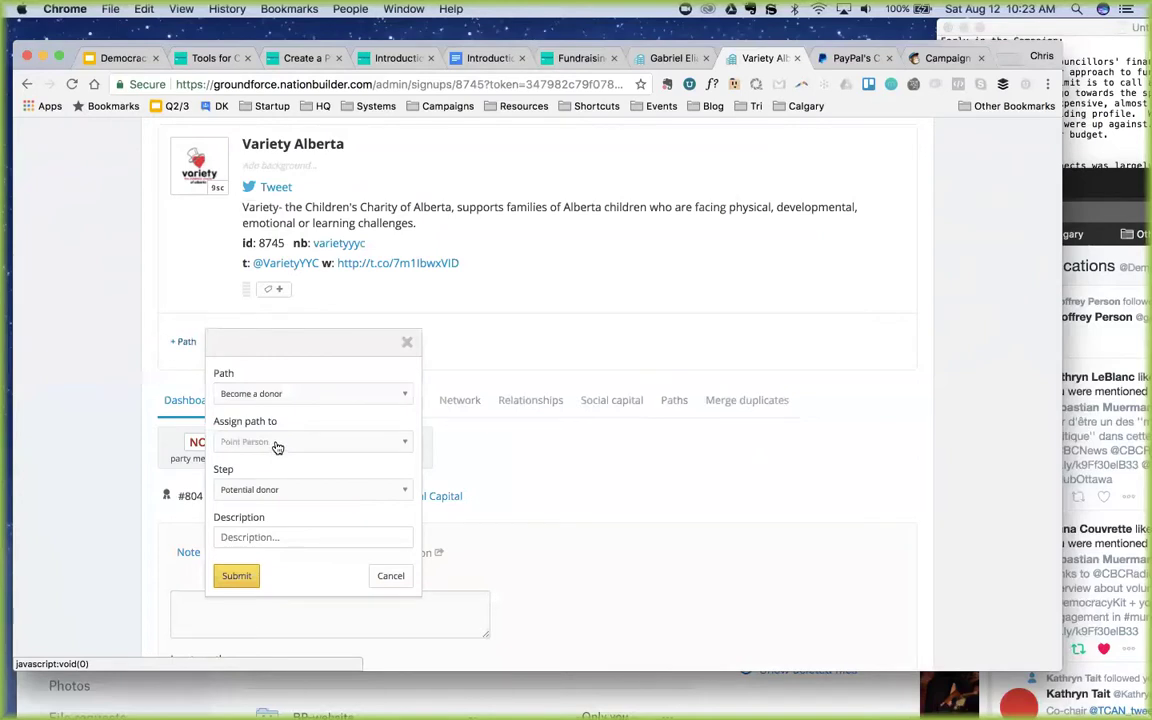
left_click(274, 490)
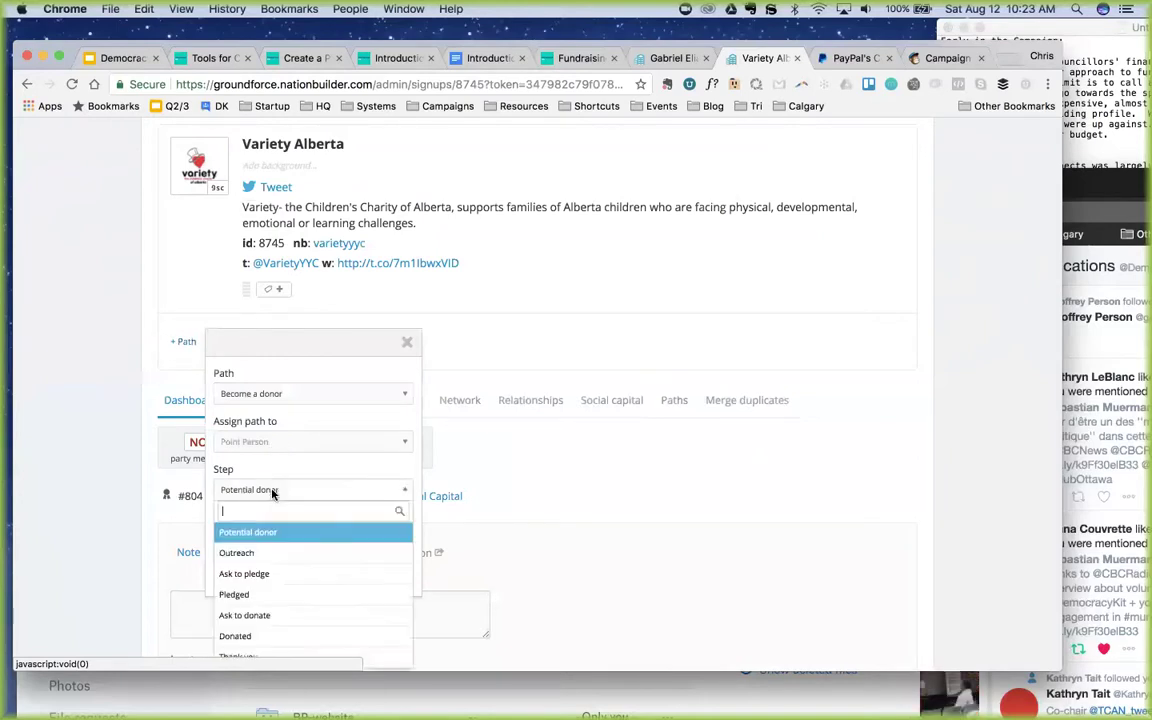
left_click(291, 540)
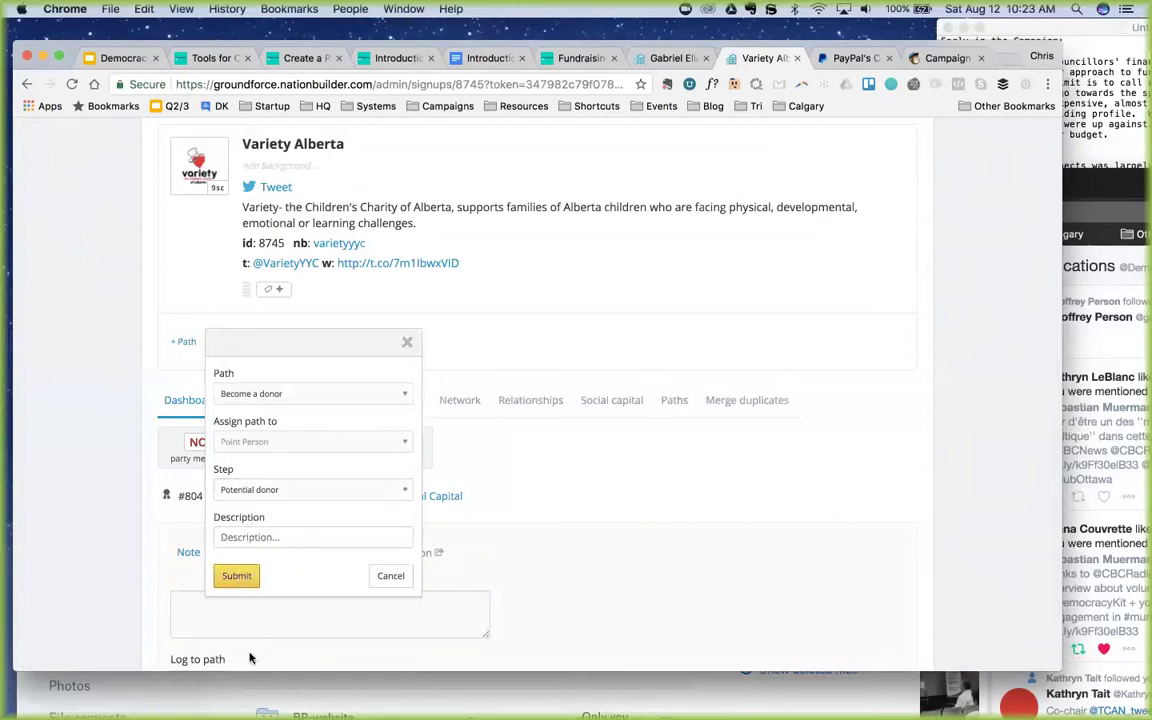
left_click(237, 577)
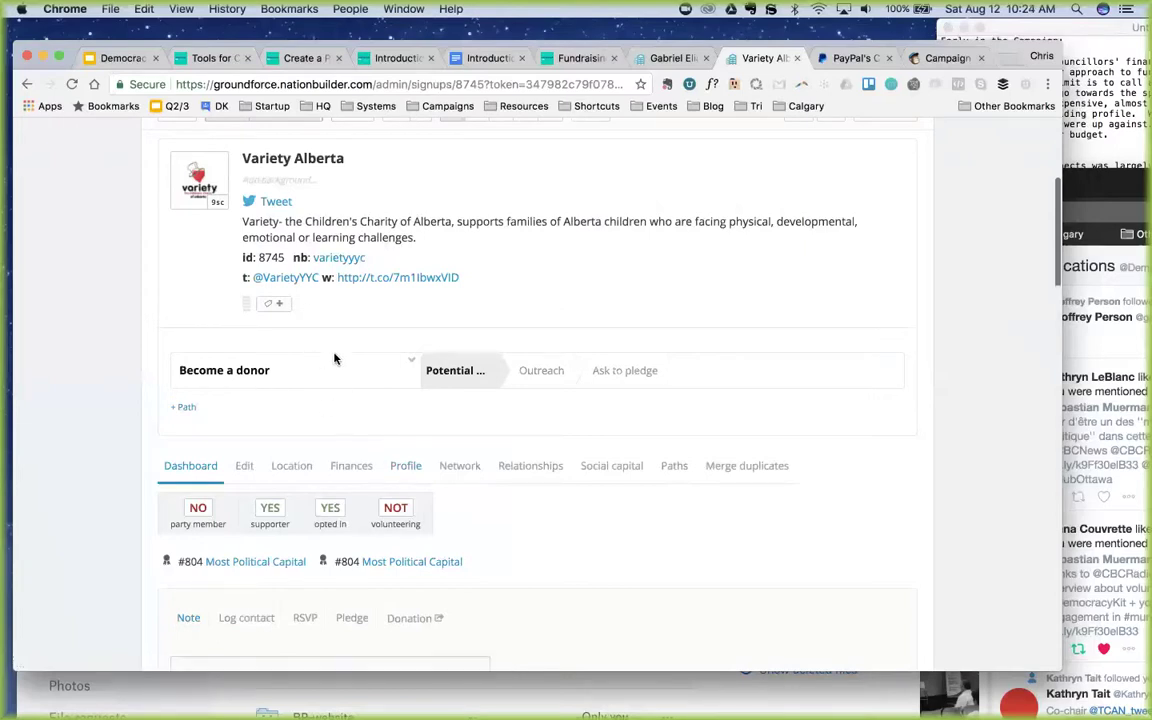
- Update Variety Alberta's Become a donor path by assigning it to a team member as point person
left_click(413, 362)
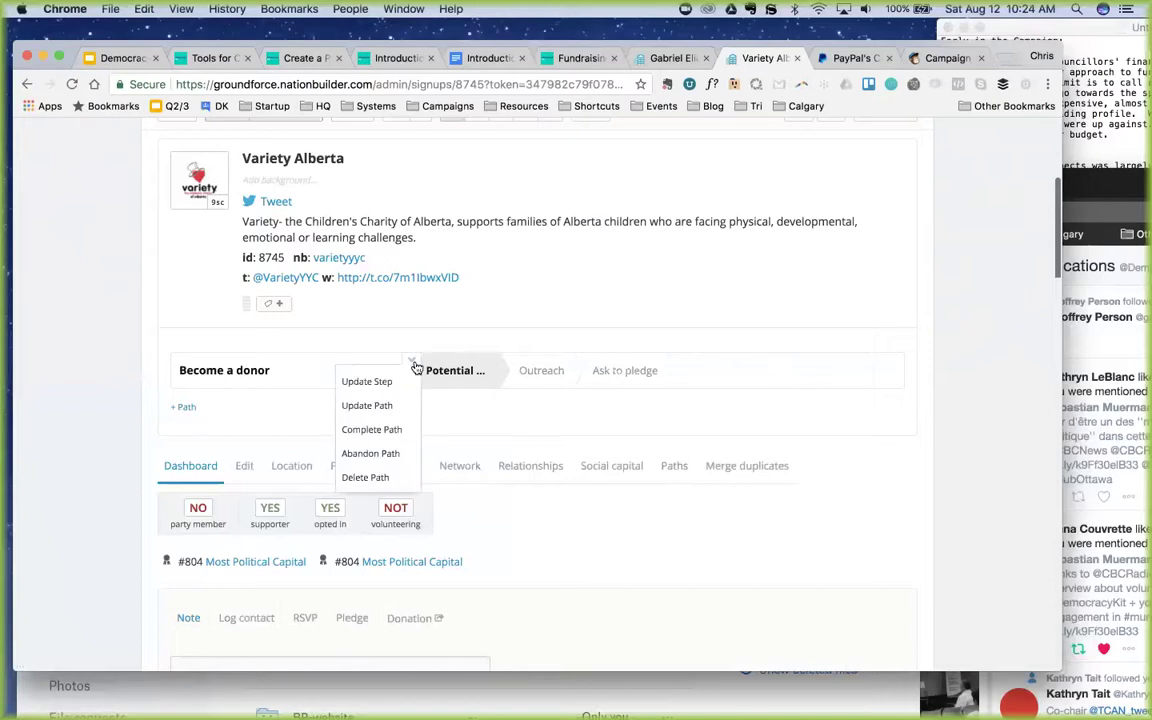
left_click(385, 404)
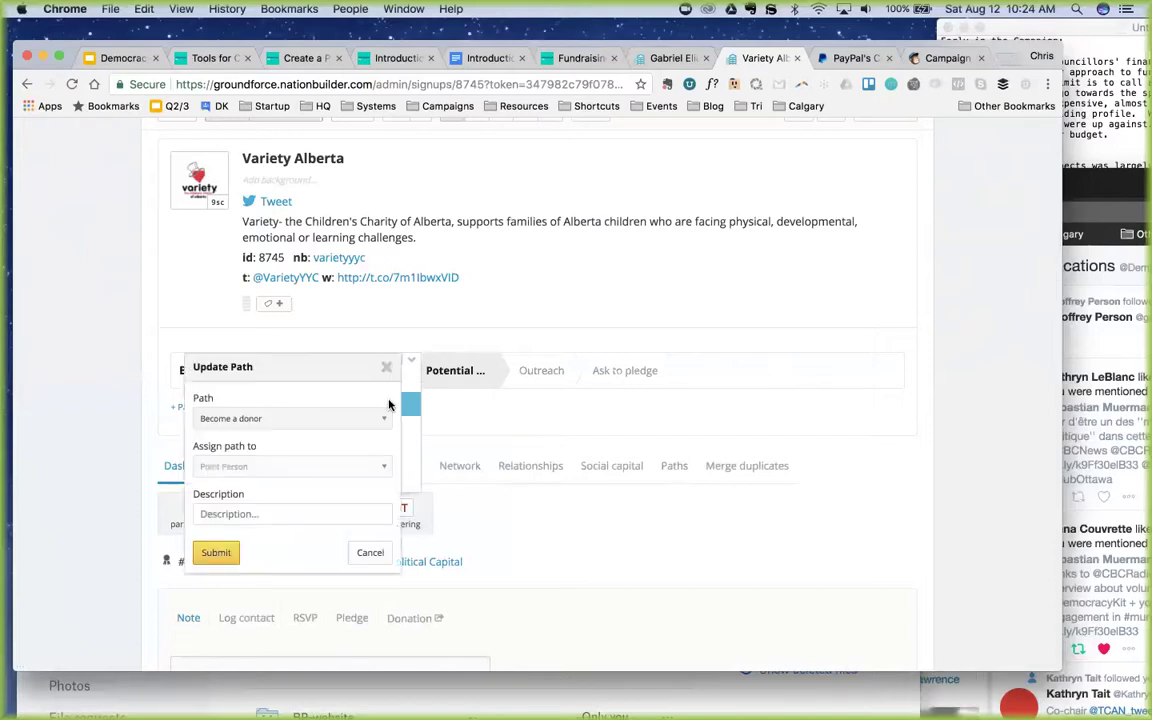
left_click(321, 466)
scroll(320, 469, "down", 3)
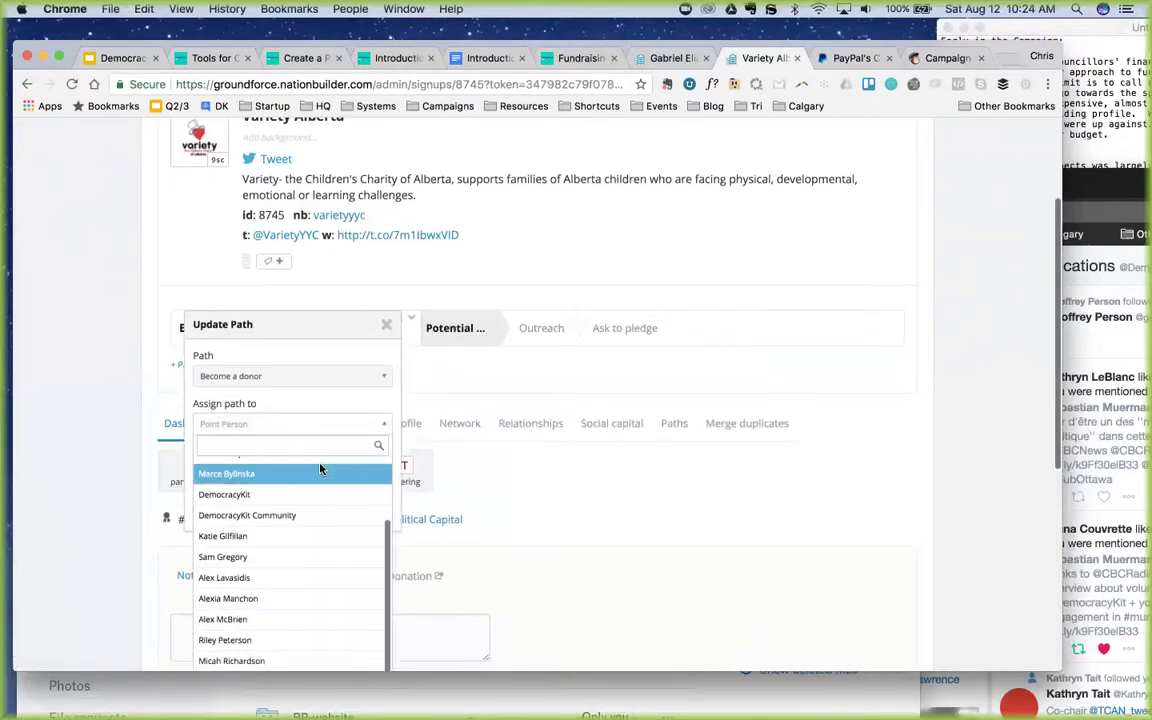
left_click(262, 650)
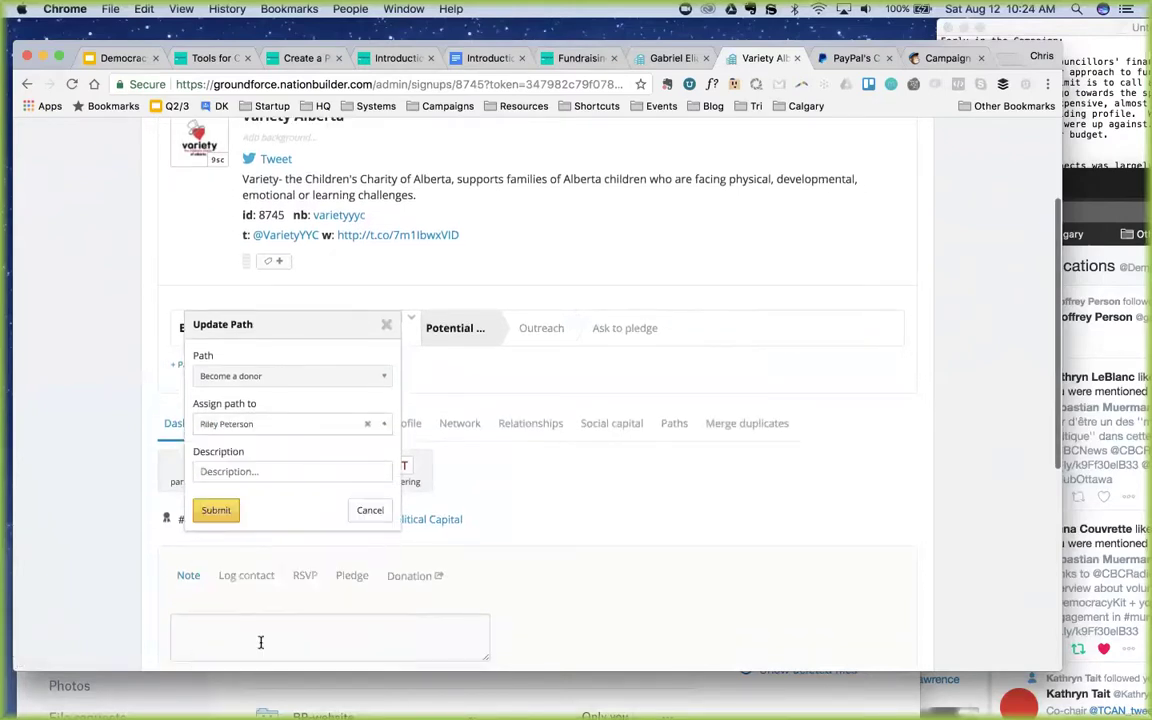
left_click(234, 507)
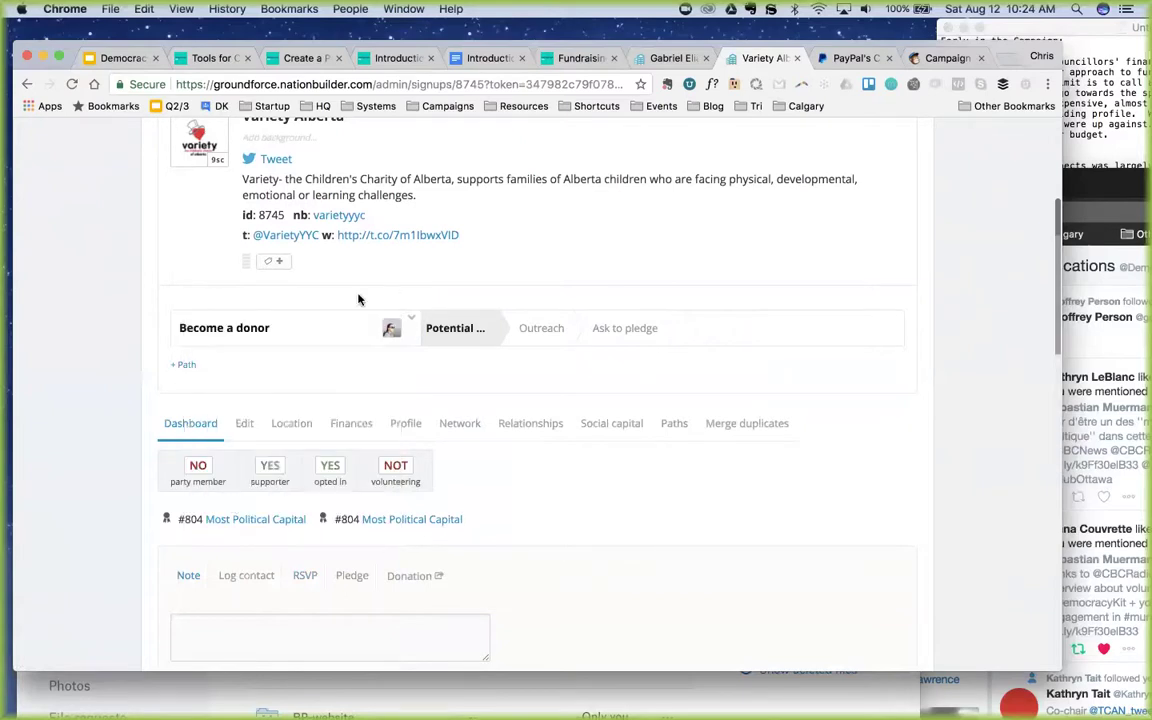
scroll(250, 385, "down", 2)
left_click(243, 389)
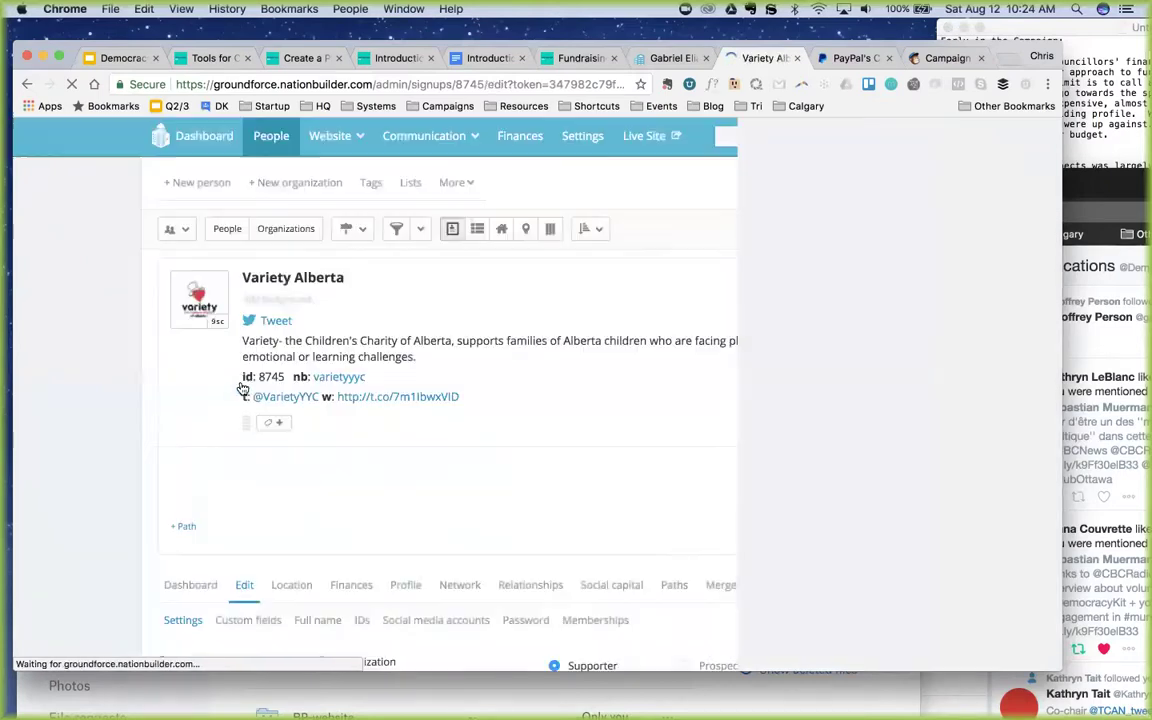
scroll(459, 451, "down", 10)
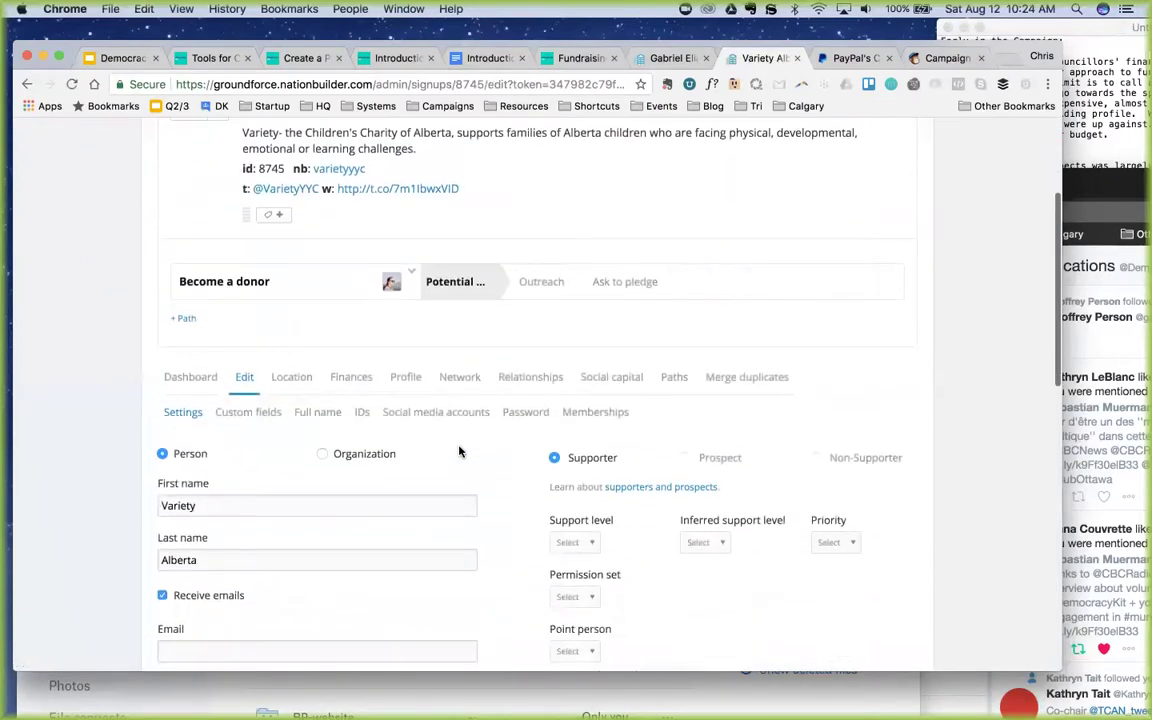
left_click(592, 430)
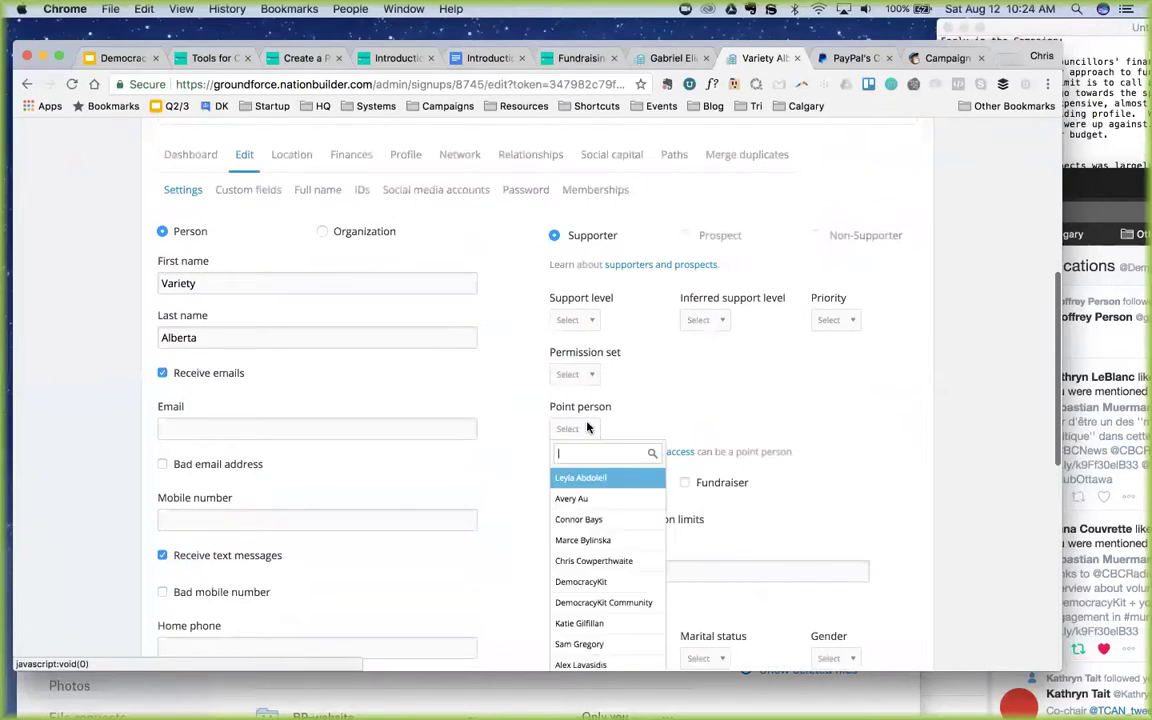
scroll(800, 467, "down", 5)
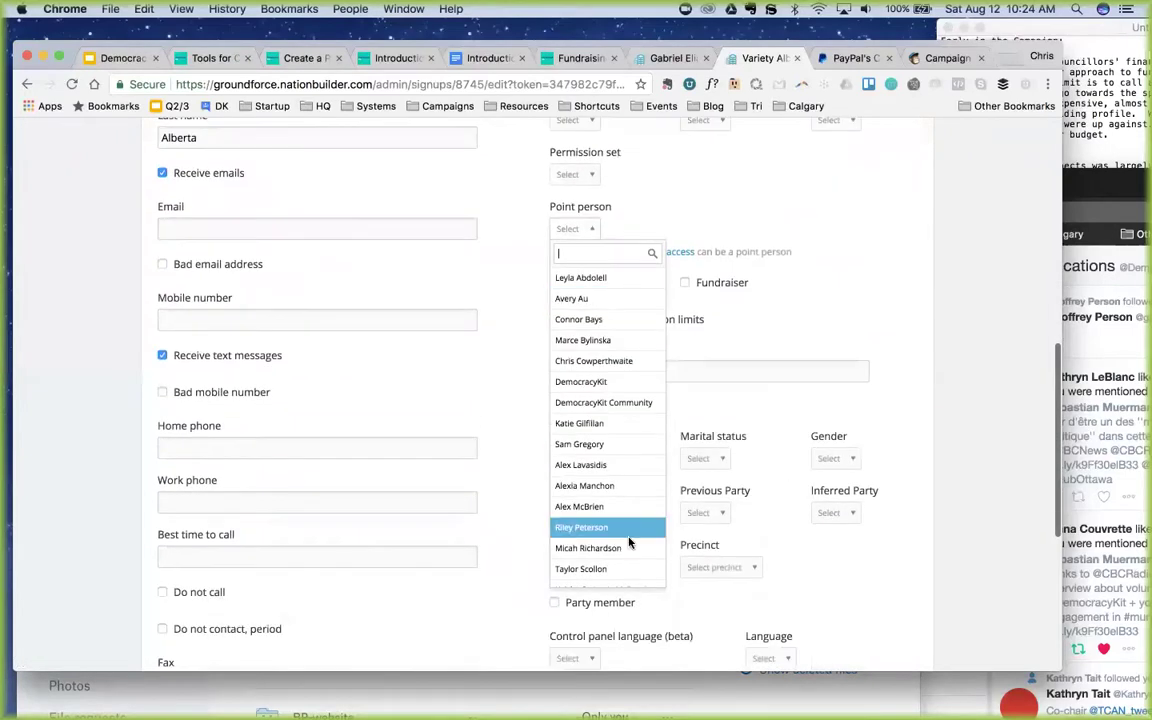
scroll(595, 547, "down", 3)
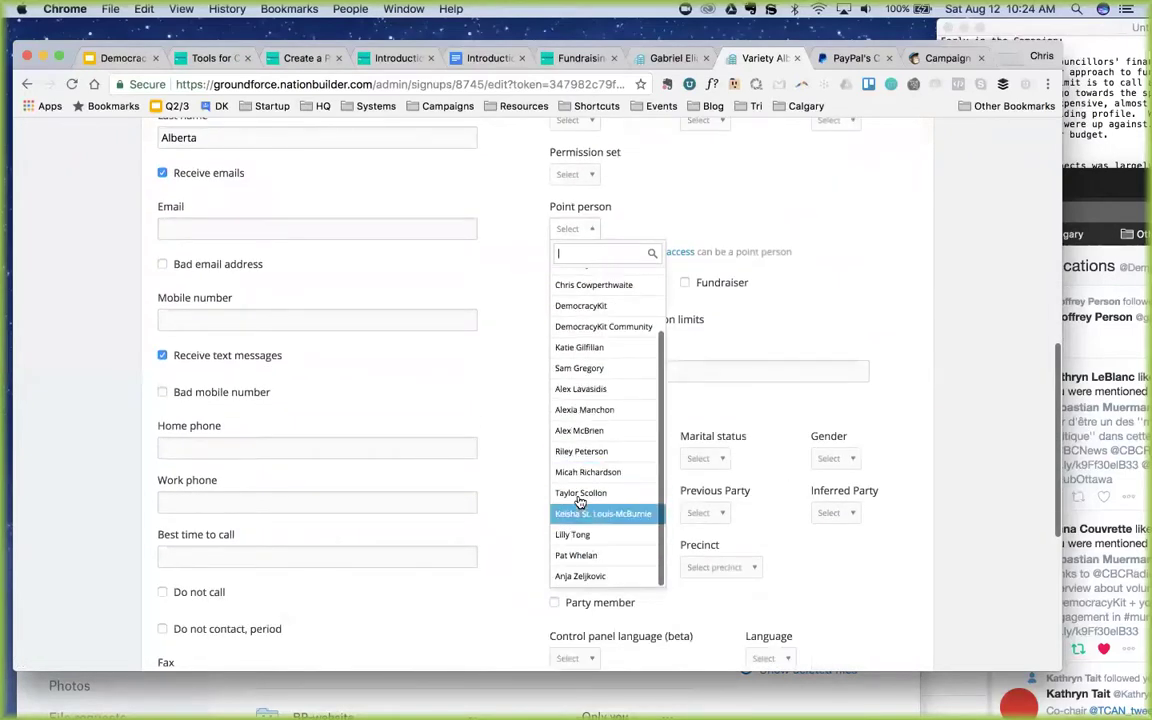
left_click(581, 451)
scroll(347, 468, "down", 8)
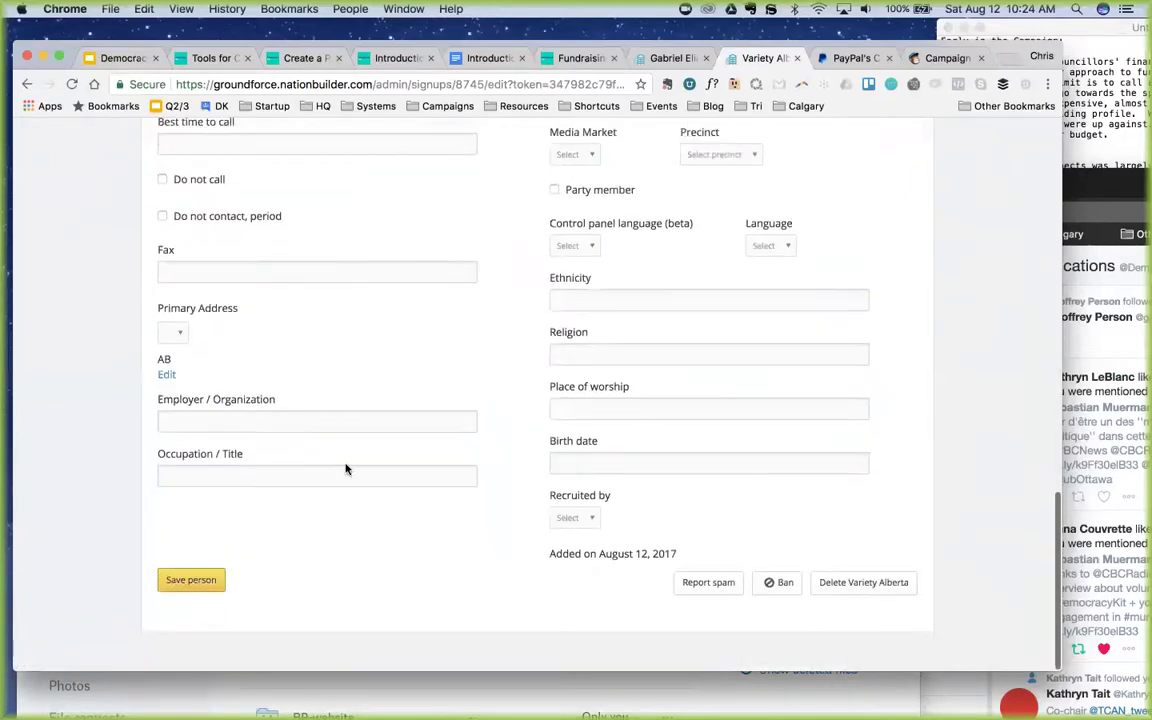
left_click(188, 689)
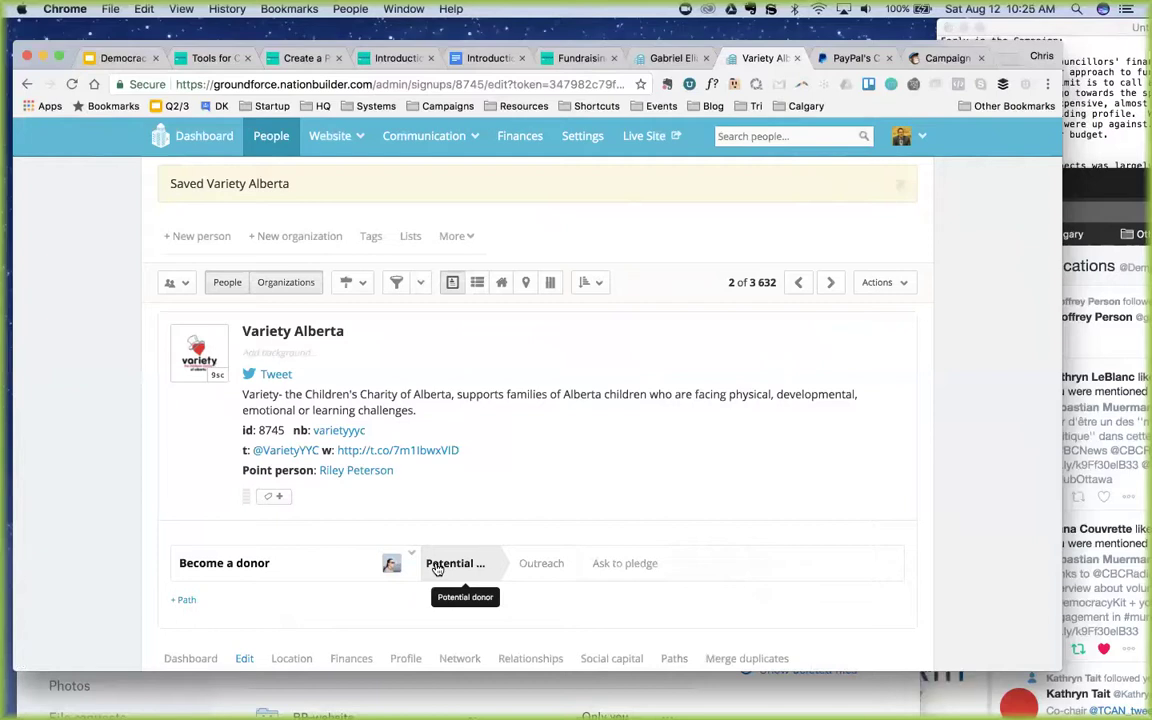
- Switch to the DemocracyKit presentation in Google Slides
left_click(108, 57)
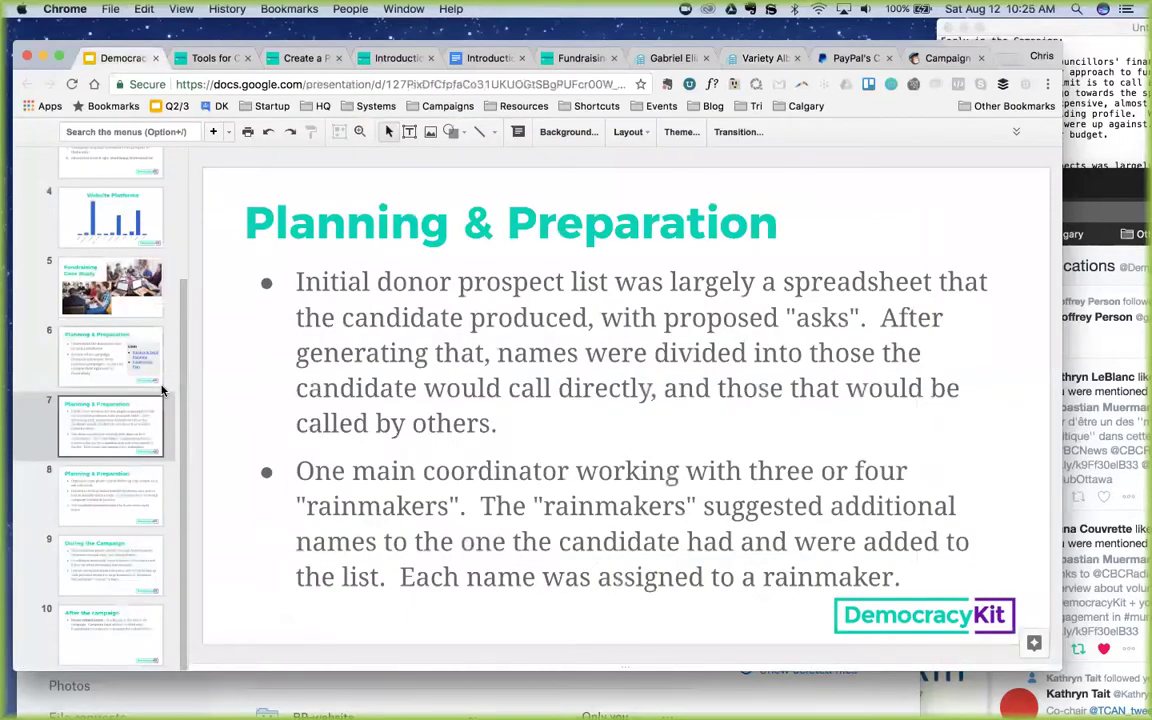
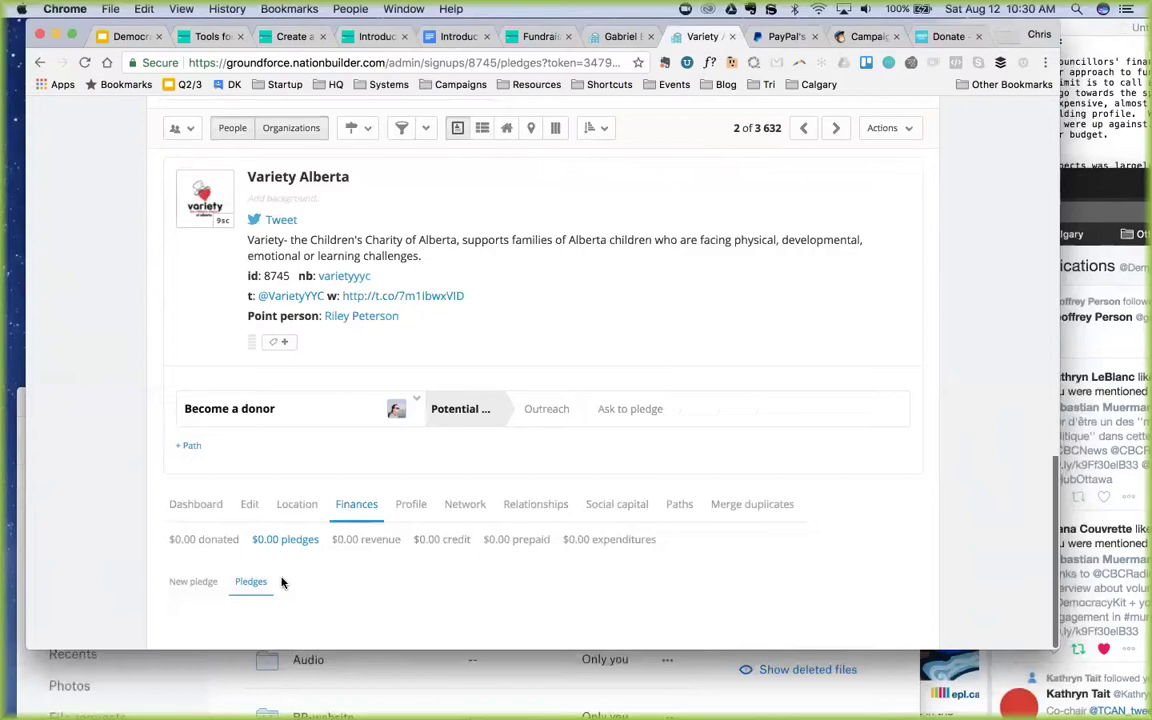
- Start a new pledge in Variety Alberta's finances and set its amount to 250
left_click(192, 584)
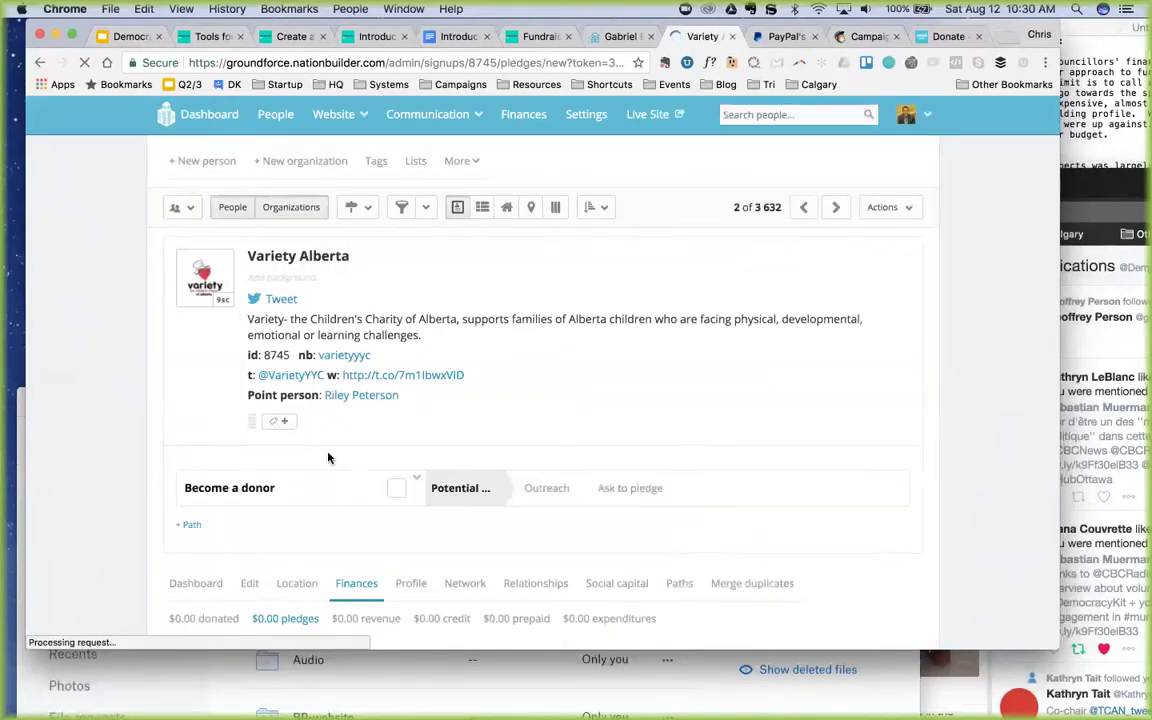
scroll(328, 458, "down", 7)
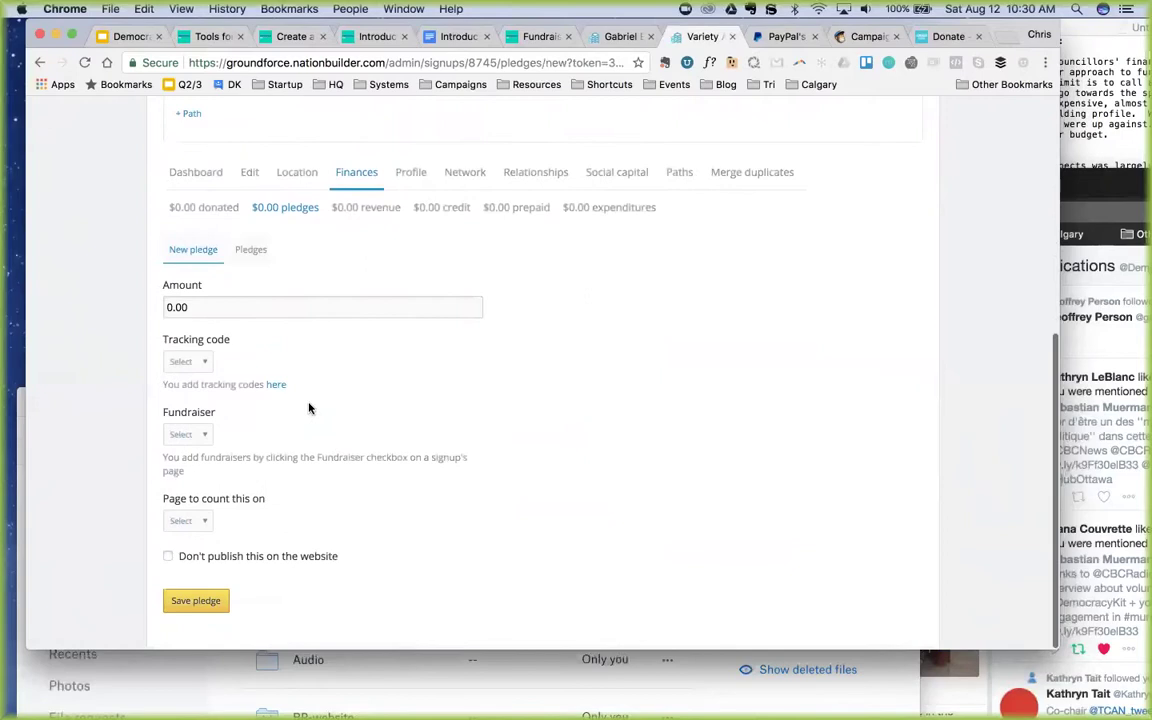
left_click_drag(192, 307, 54, 309)
type("250")
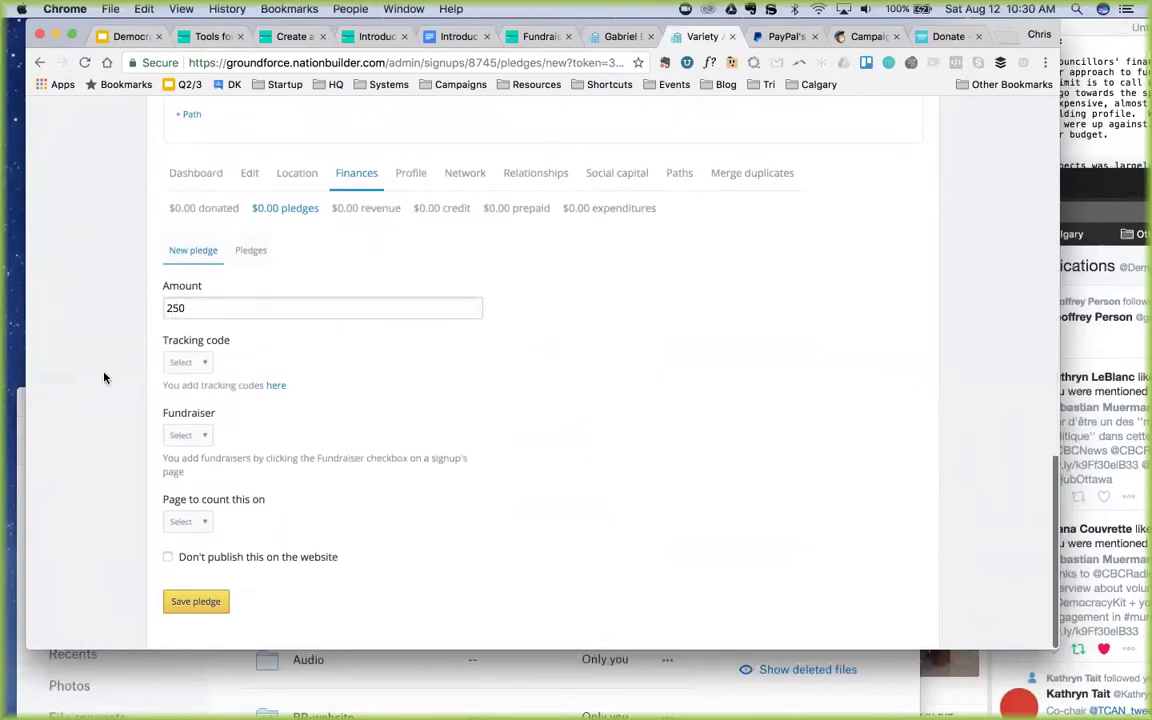
- Check the pledge's tracking code and fundraiser choices, leave both unselected, and save the pledge
left_click(189, 365)
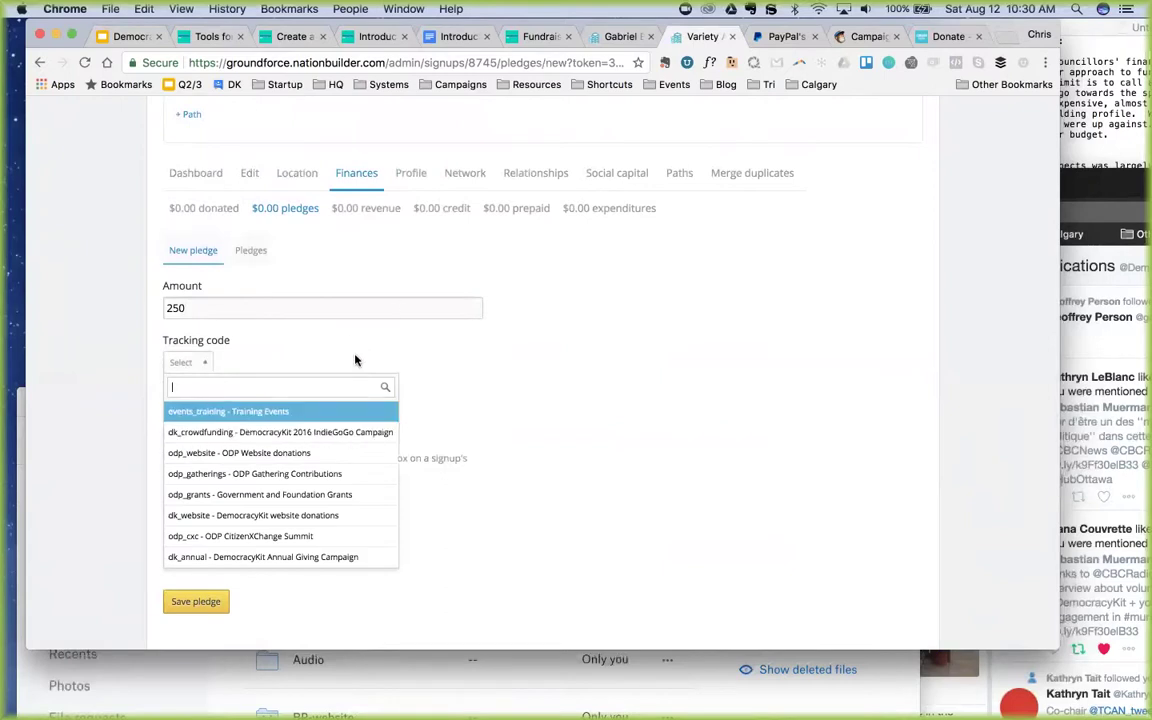
left_click(319, 367)
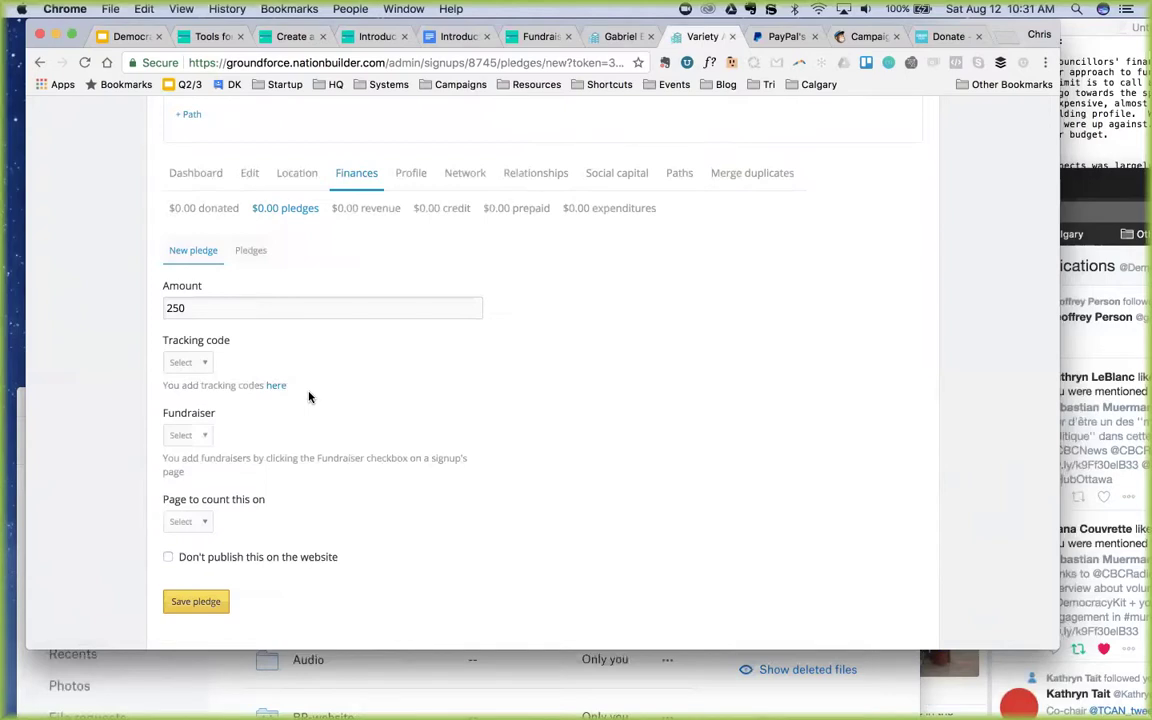
left_click(202, 438)
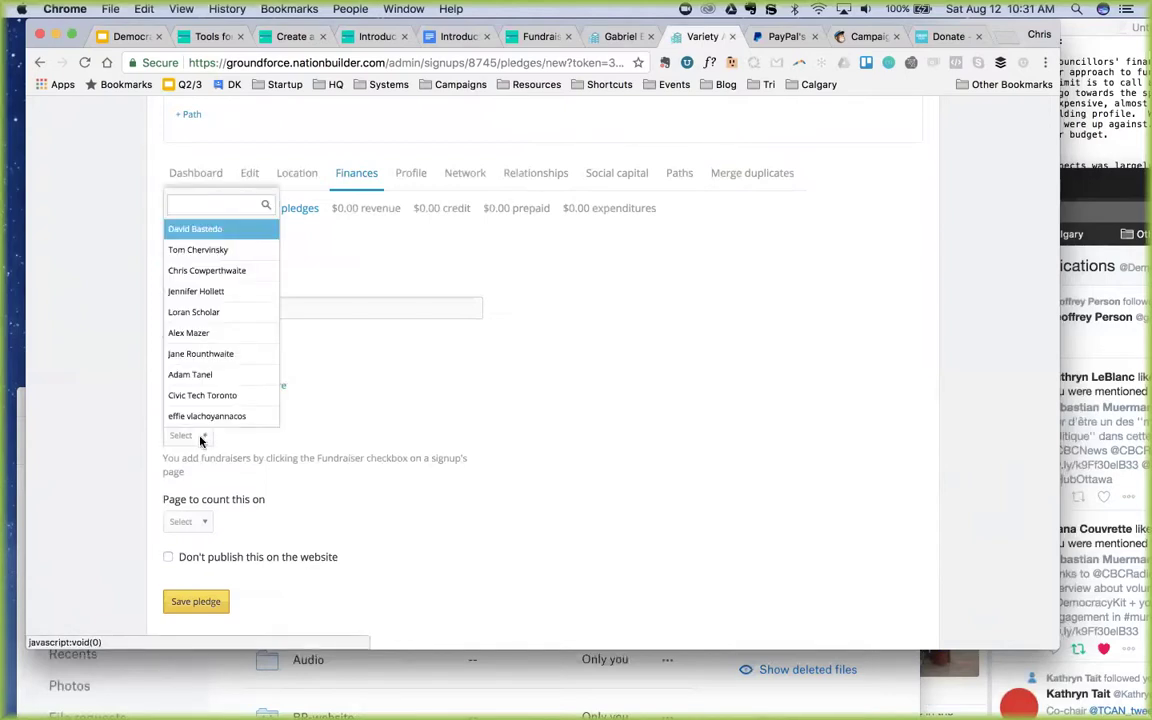
left_click(391, 352)
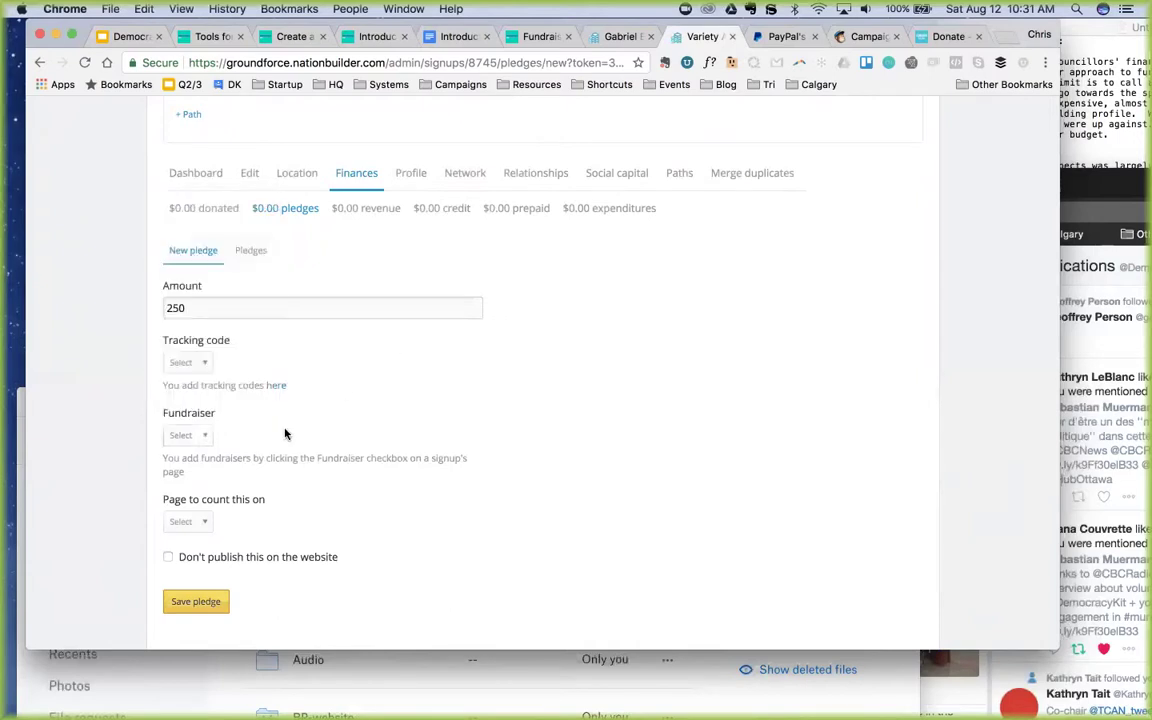
left_click(196, 602)
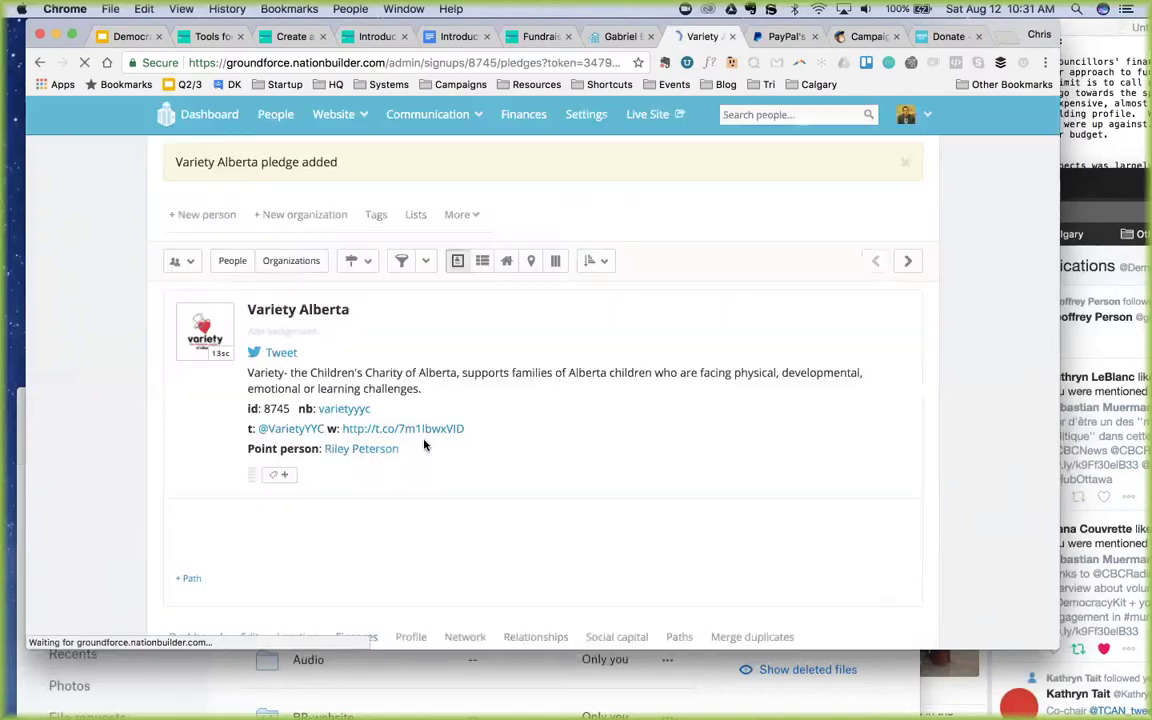
- Start a donation from Variety Alberta's saved pledge and set its payment type to Check
scroll(424, 445, "down", 5)
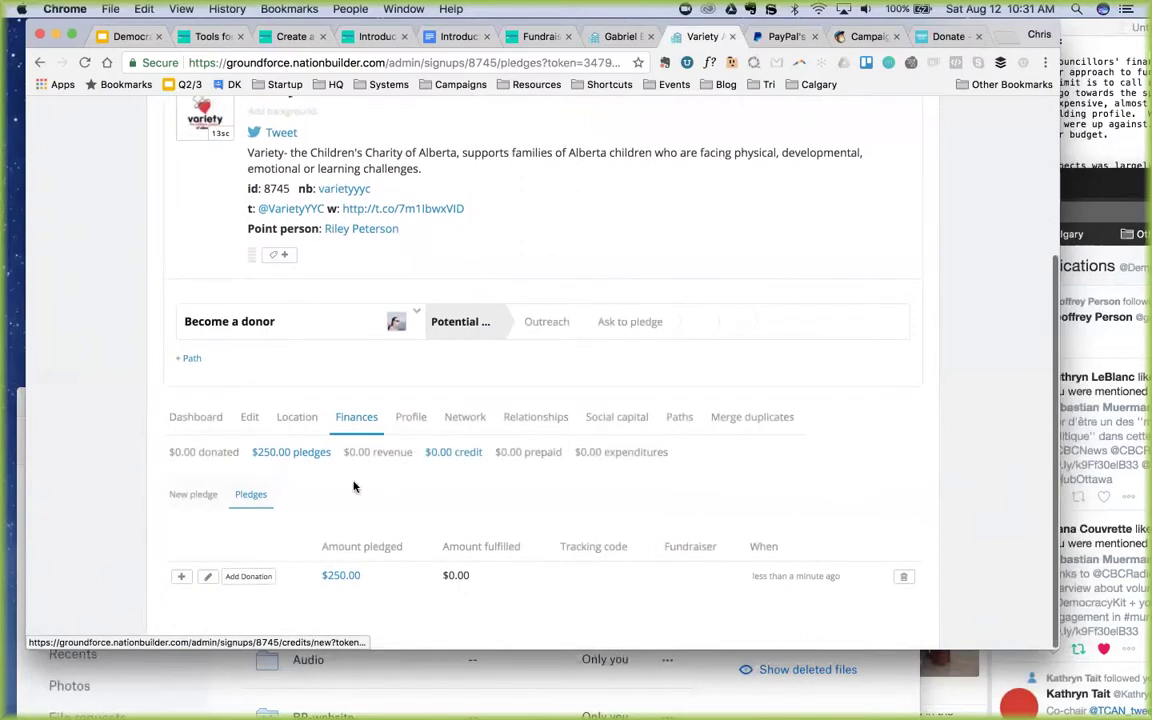
left_click(248, 583)
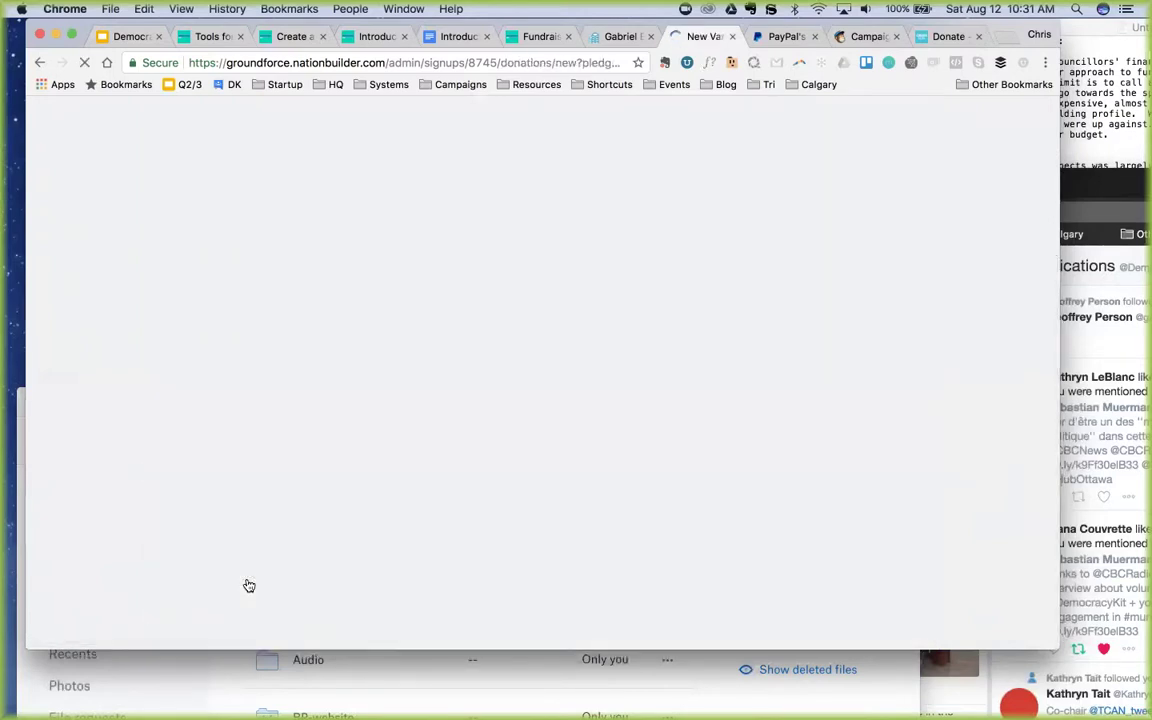
scroll(336, 545, "down", 10)
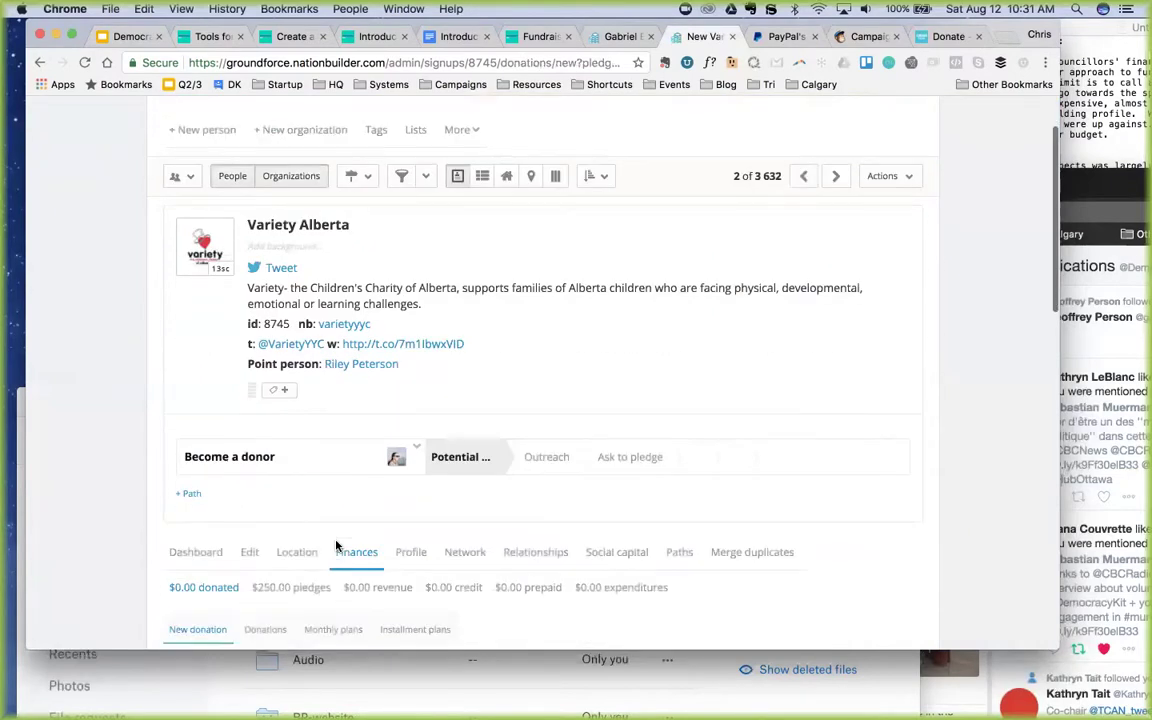
scroll(336, 545, "up", 5)
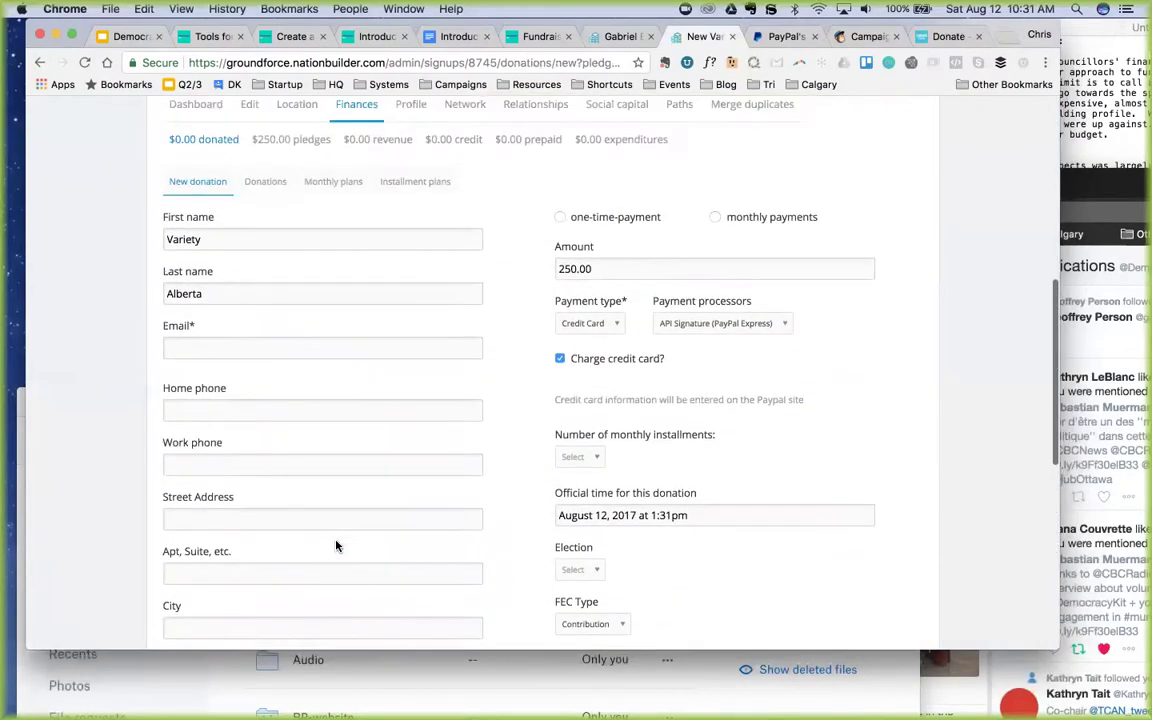
left_click(592, 323)
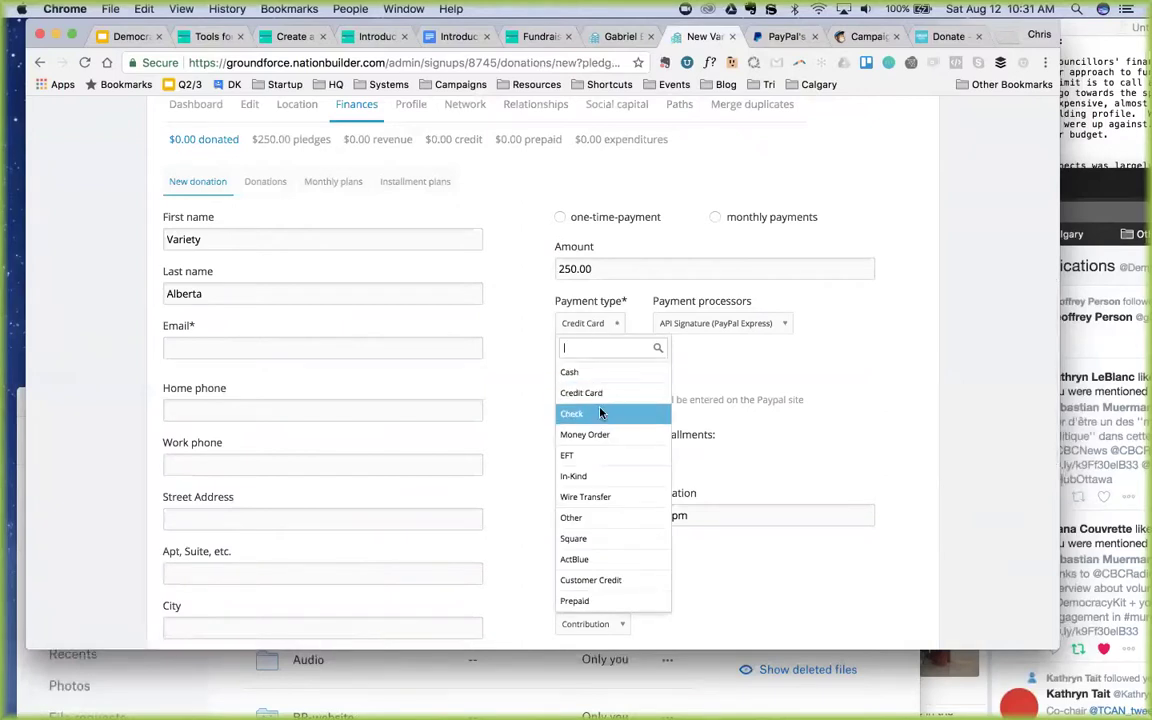
left_click(599, 413)
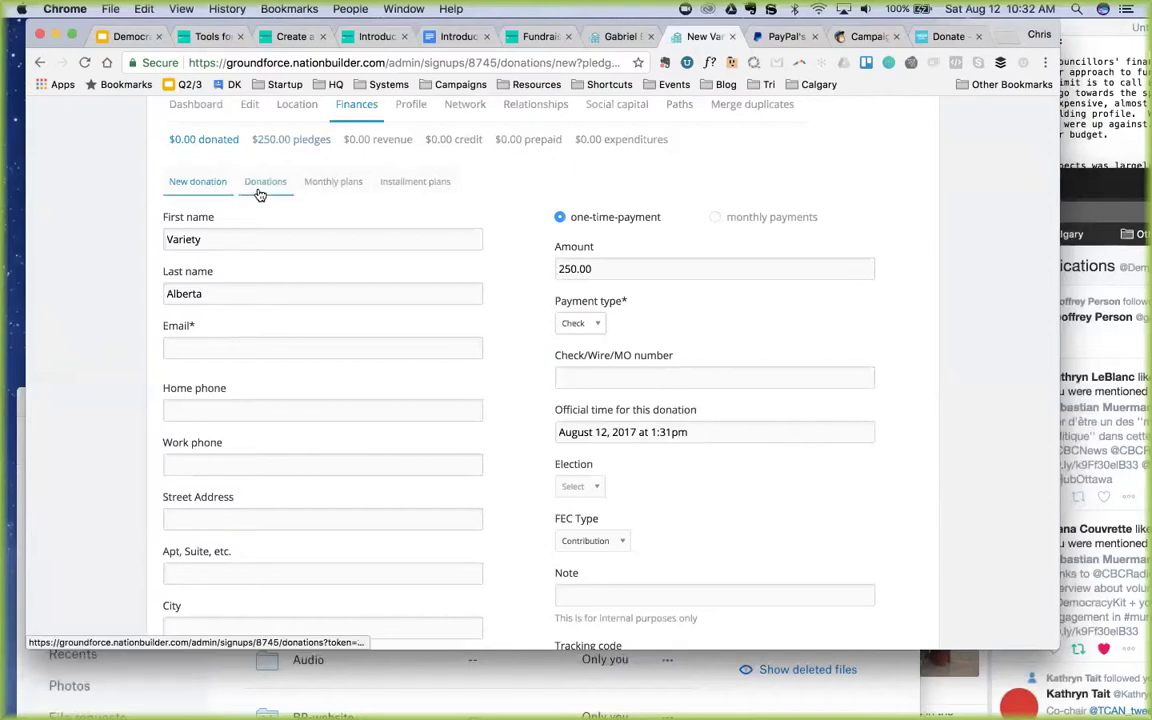
- Leave the unsaved donation form and view the donations in Variety Alberta's finances
scroll(259, 193, "up", 1)
scroll(259, 194, "up", 3)
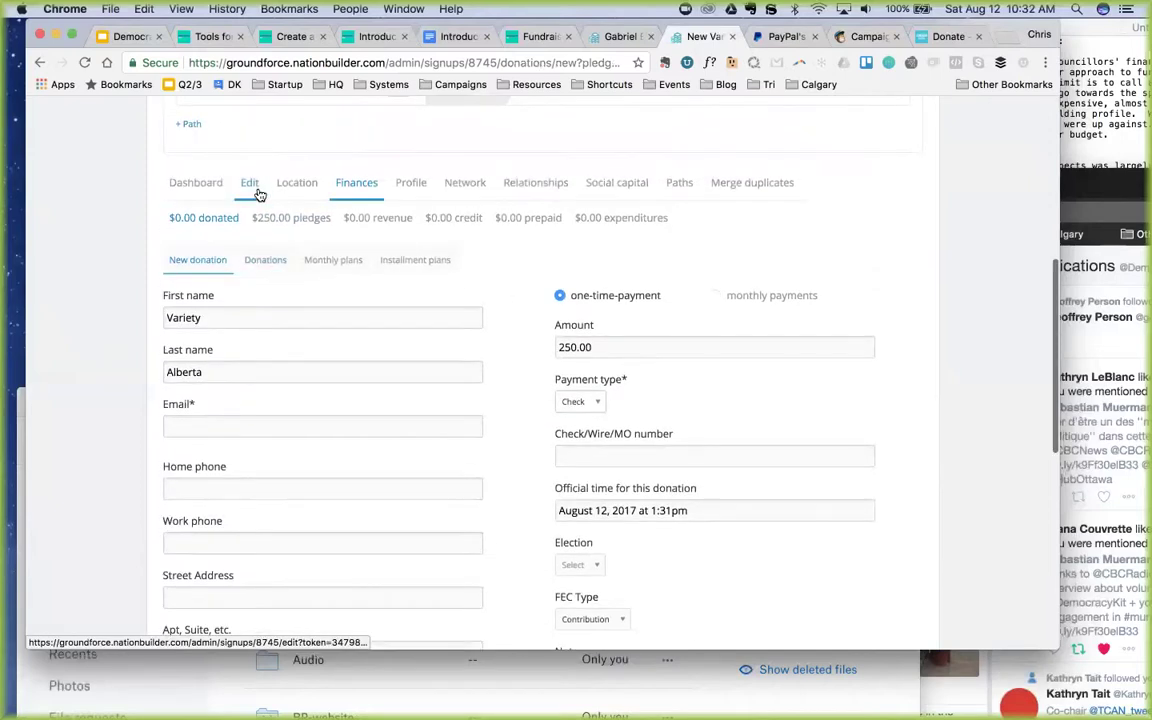
left_click(357, 197)
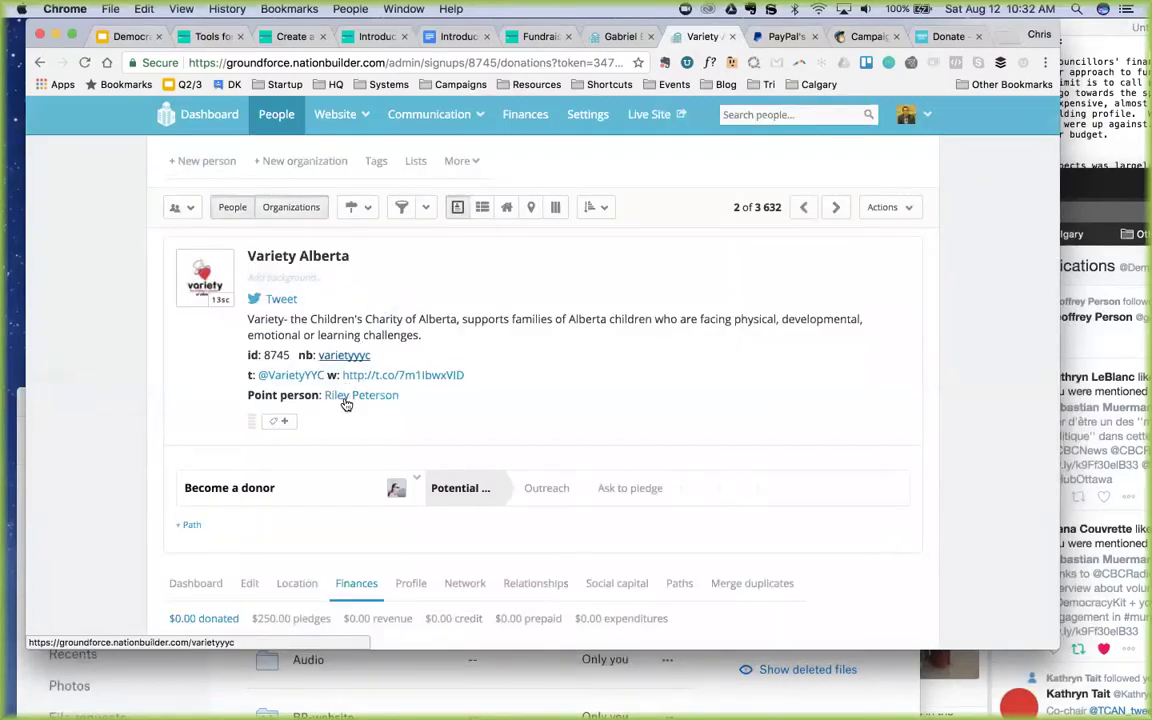
scroll(346, 404, "down", 2)
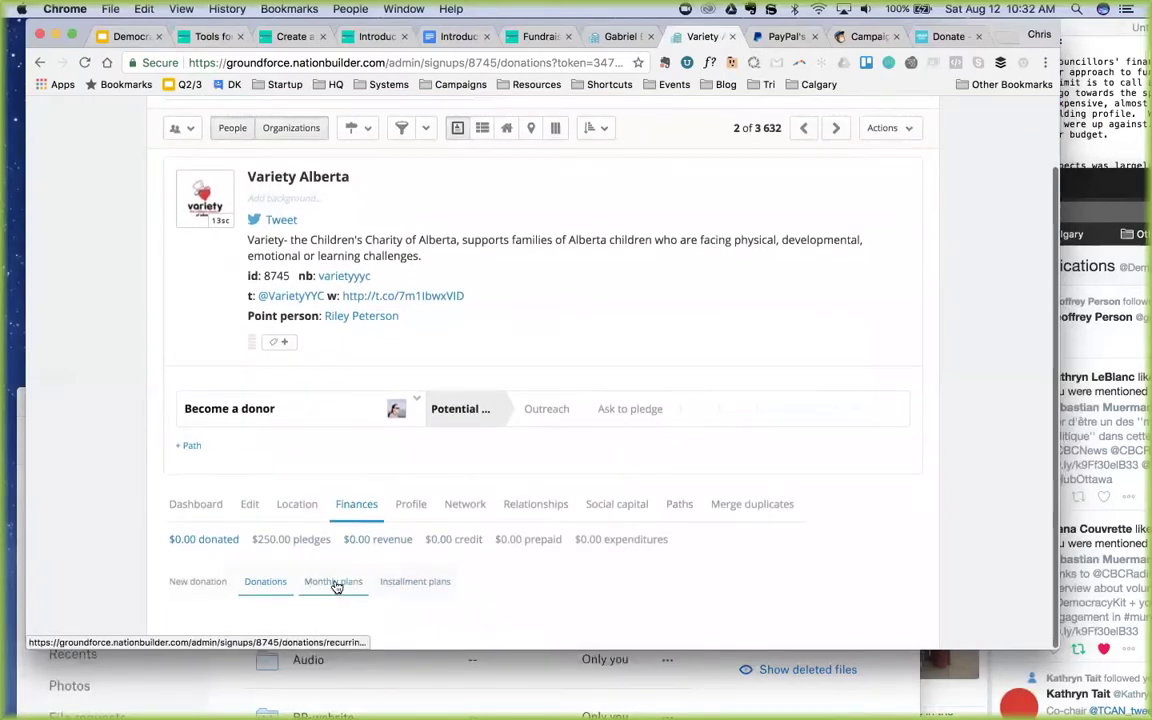
- Start a new donation for Variety Alberta, set the payment type to Check and review the check number and remaining fields
left_click(192, 586)
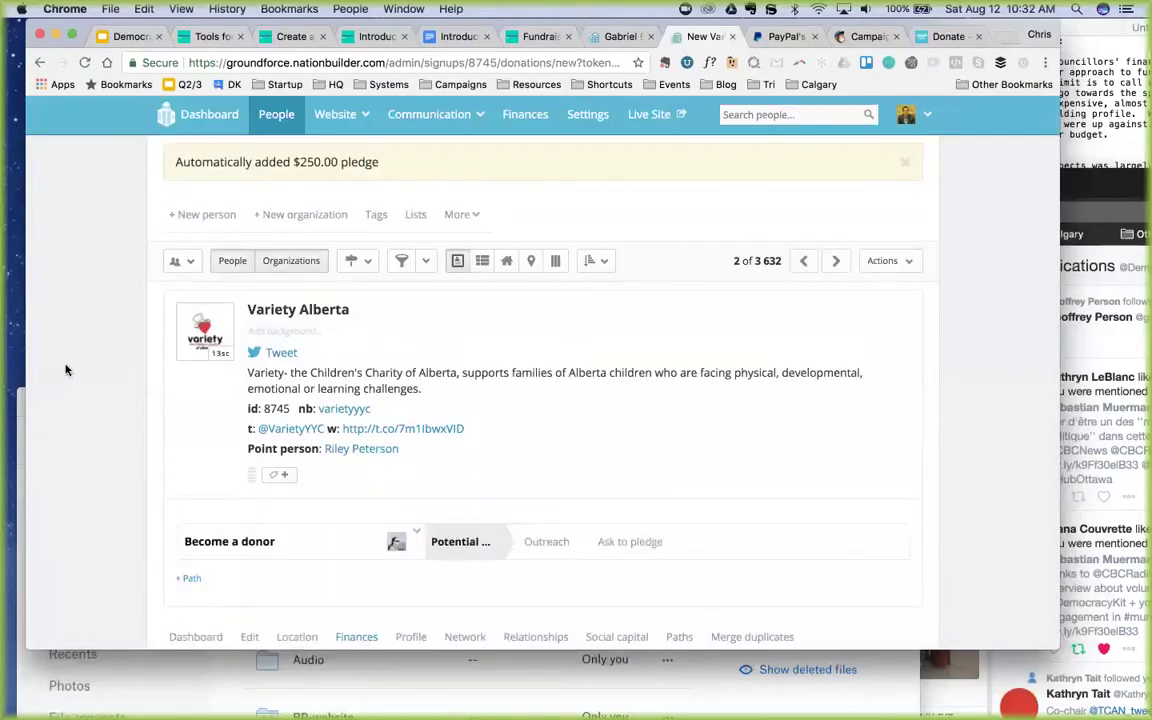
scroll(66, 370, "down", 5)
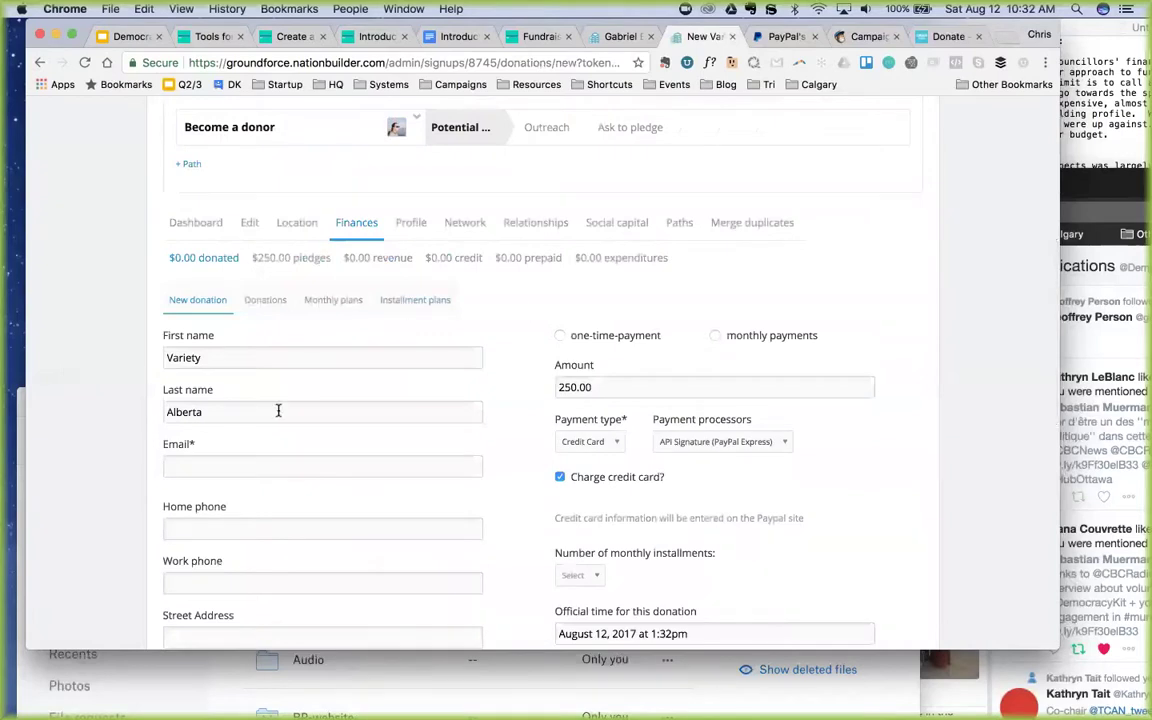
left_click(590, 440)
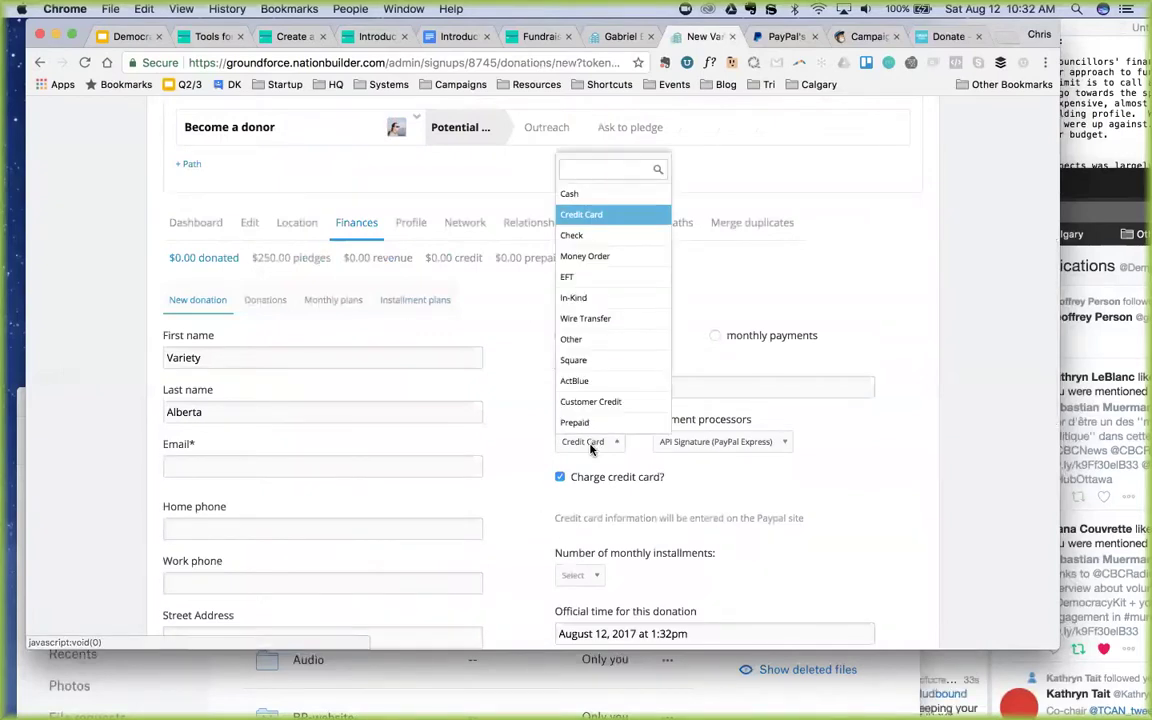
left_click(581, 237)
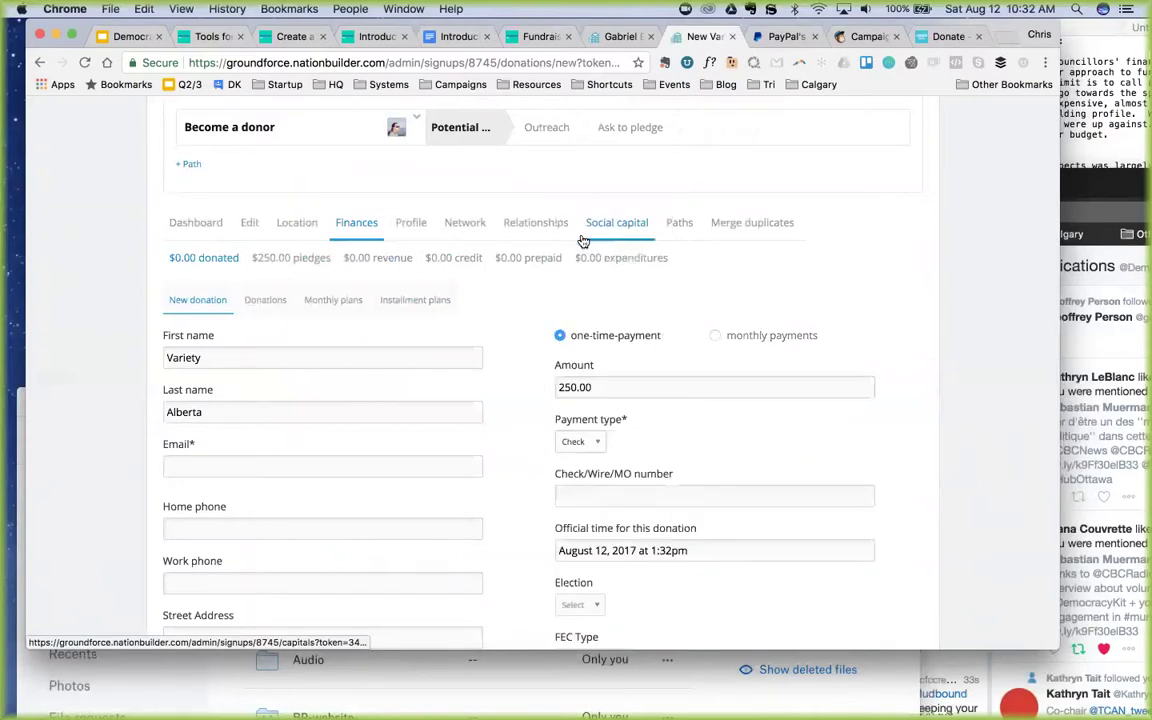
scroll(468, 414, "down", 3)
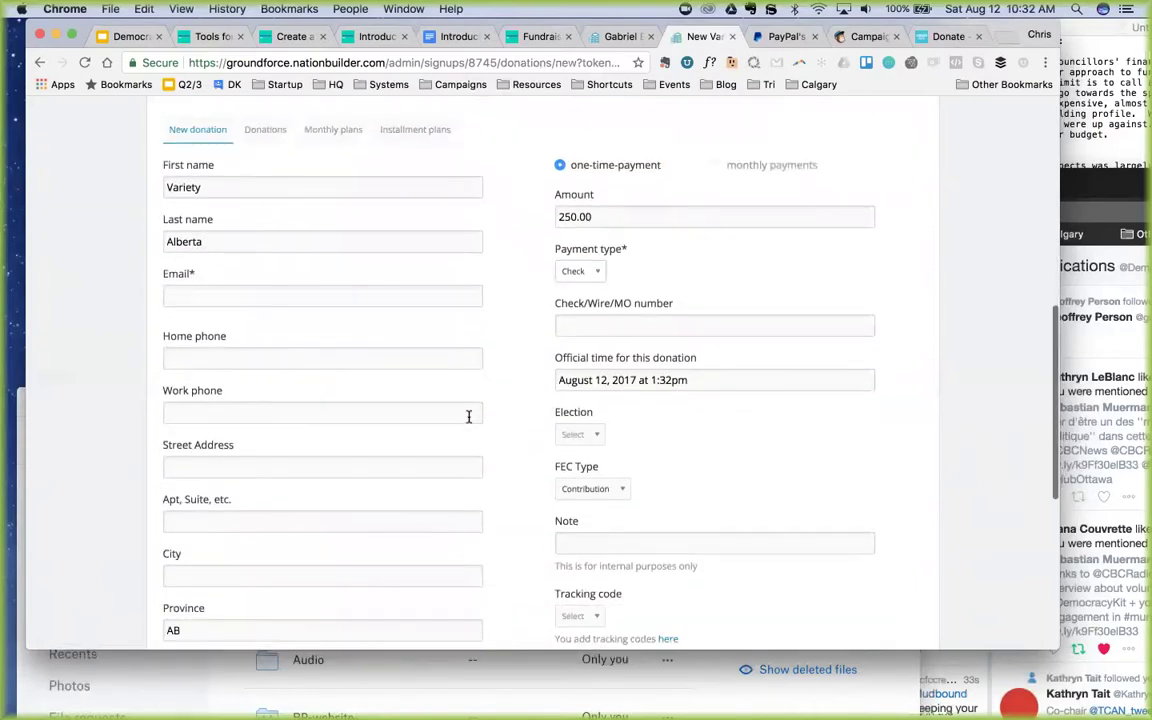
left_click(591, 320)
scroll(446, 367, "down", 1)
scroll(446, 367, "down", 2)
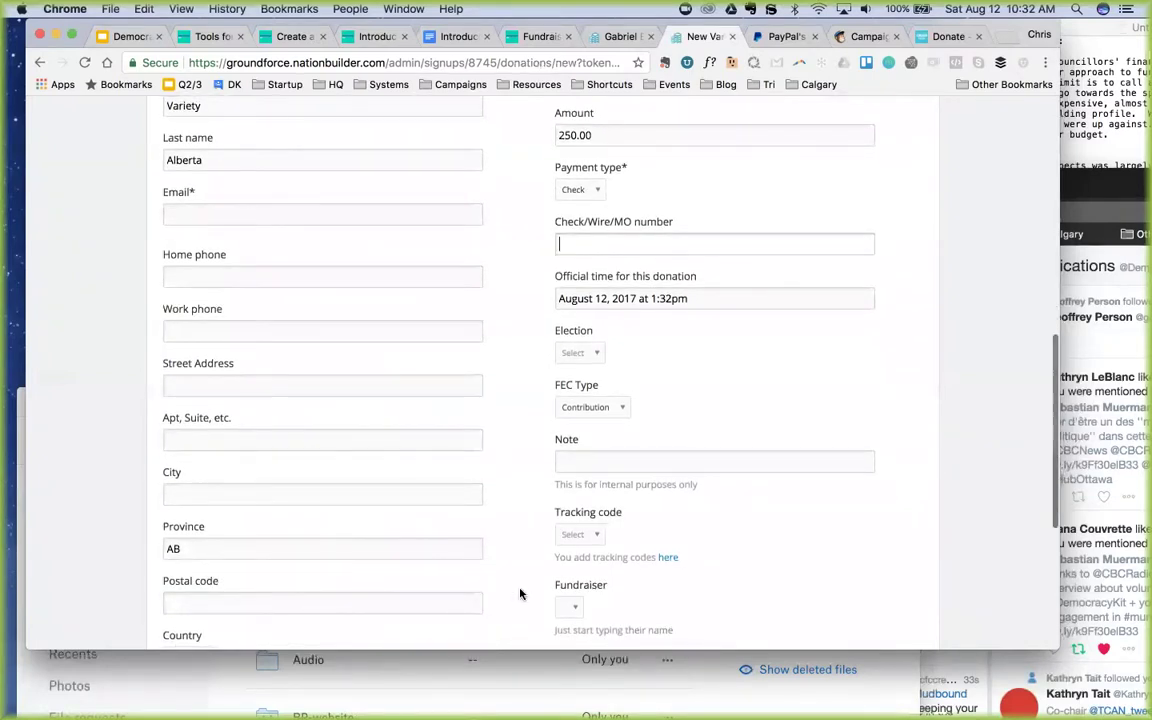
key("Return")
- Go to the Open Democracy Project website's pages, search for "fund" and open the Fund the Project page
mouse_move(352, 118)
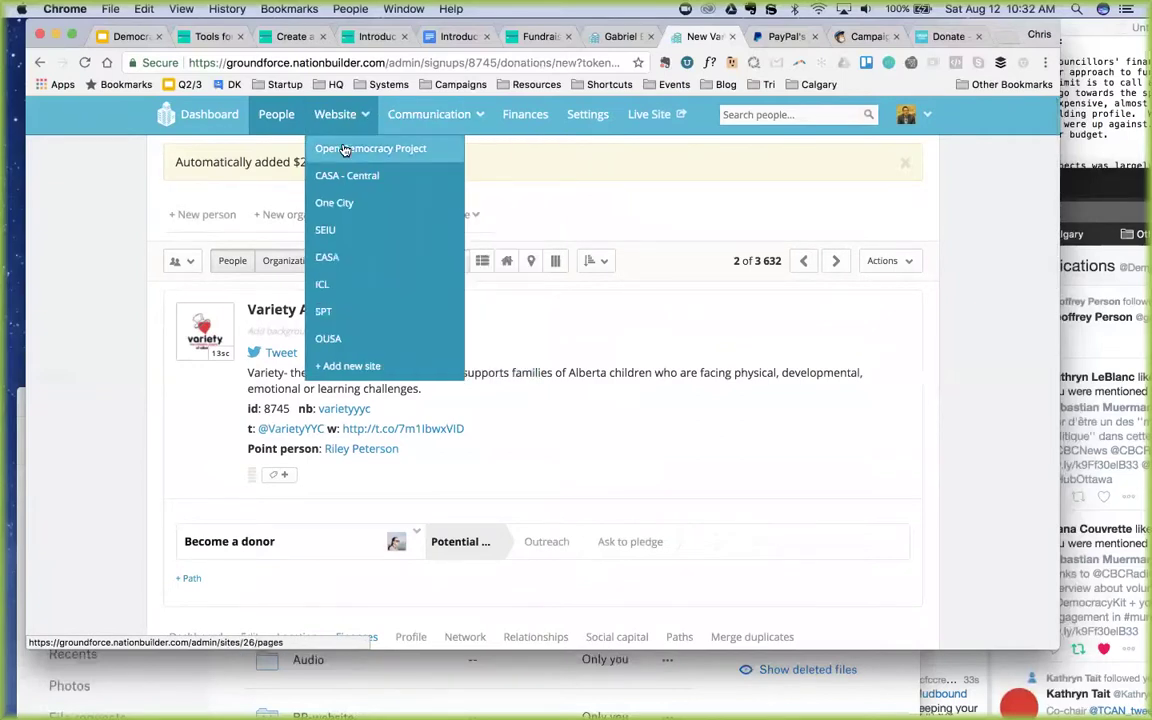
left_click(344, 150)
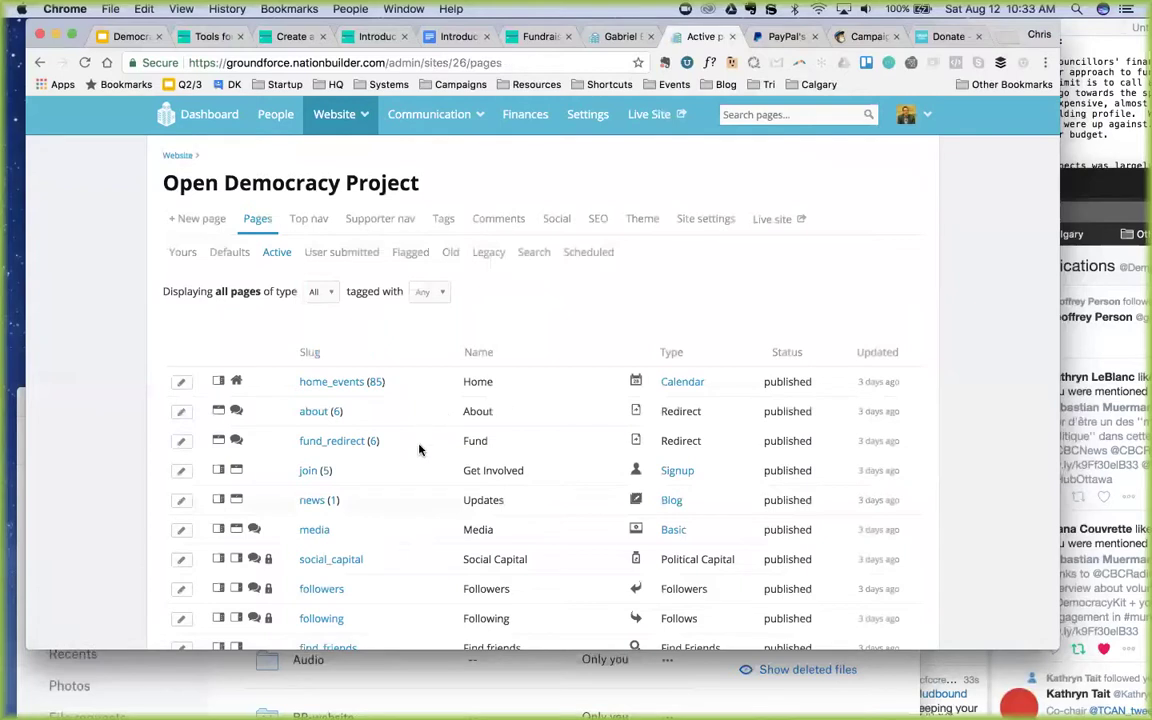
left_click(775, 114)
type("fund")
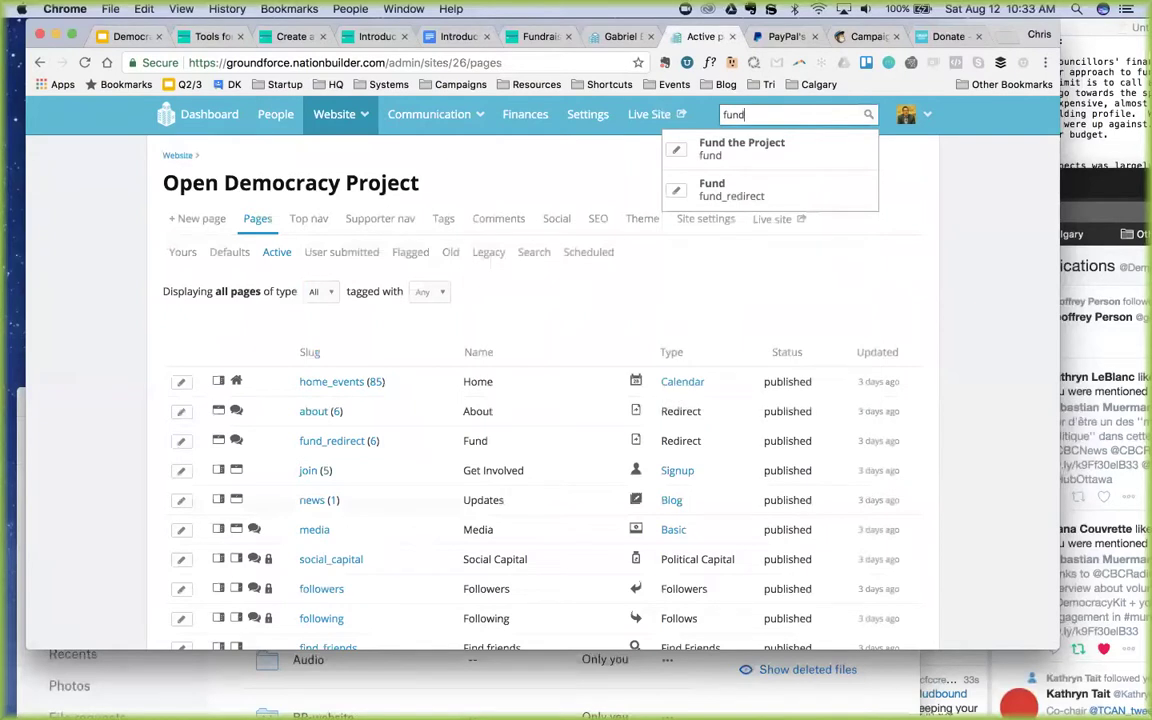
left_click(778, 157)
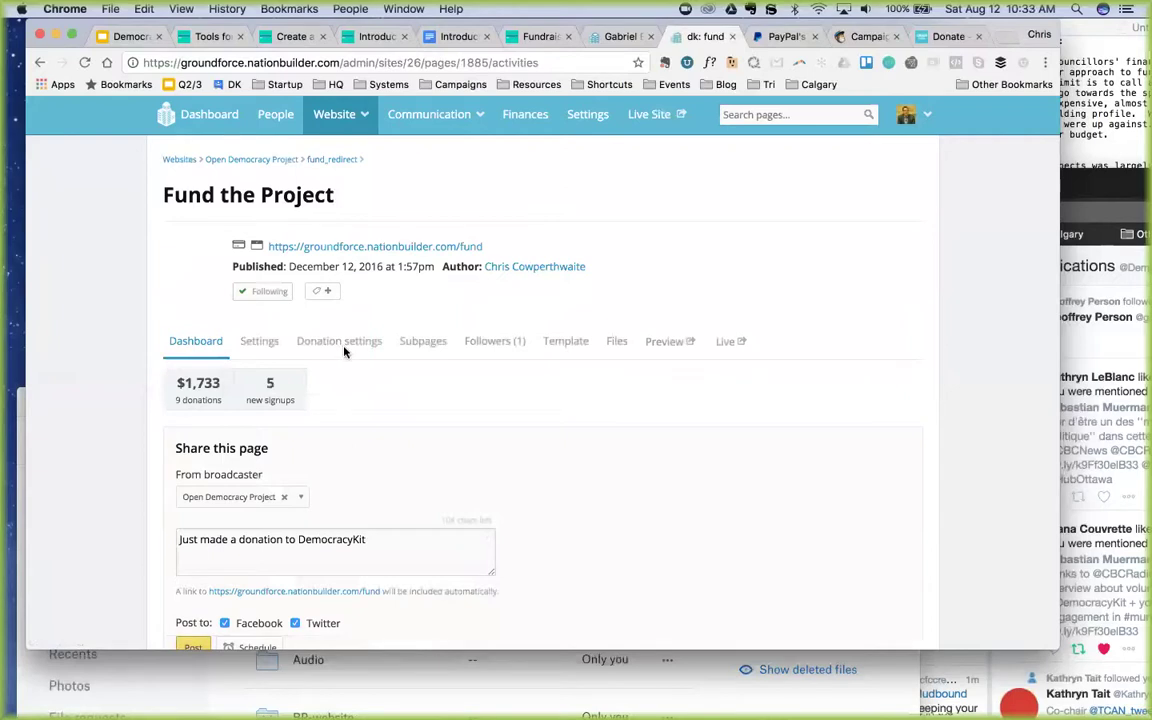
- Examine the Fund the Project page's basic donation settings, including the accepted amounts, donation limits and payment processor choices
left_click(345, 345)
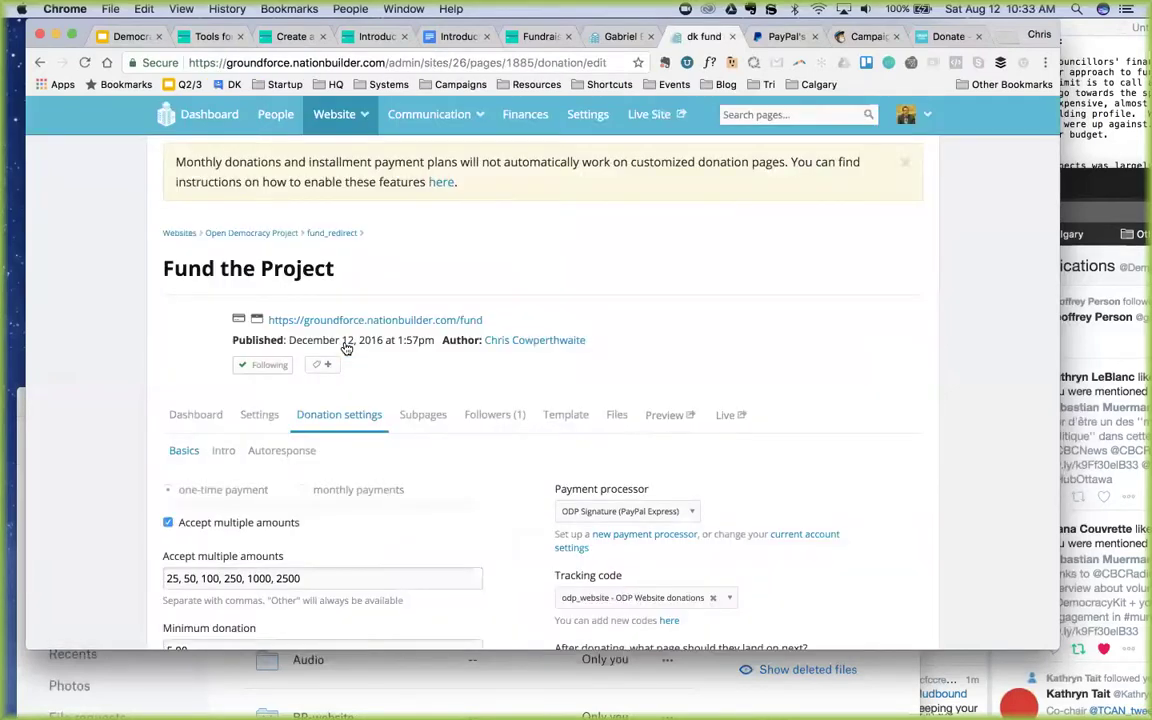
scroll(348, 355, "down", 3)
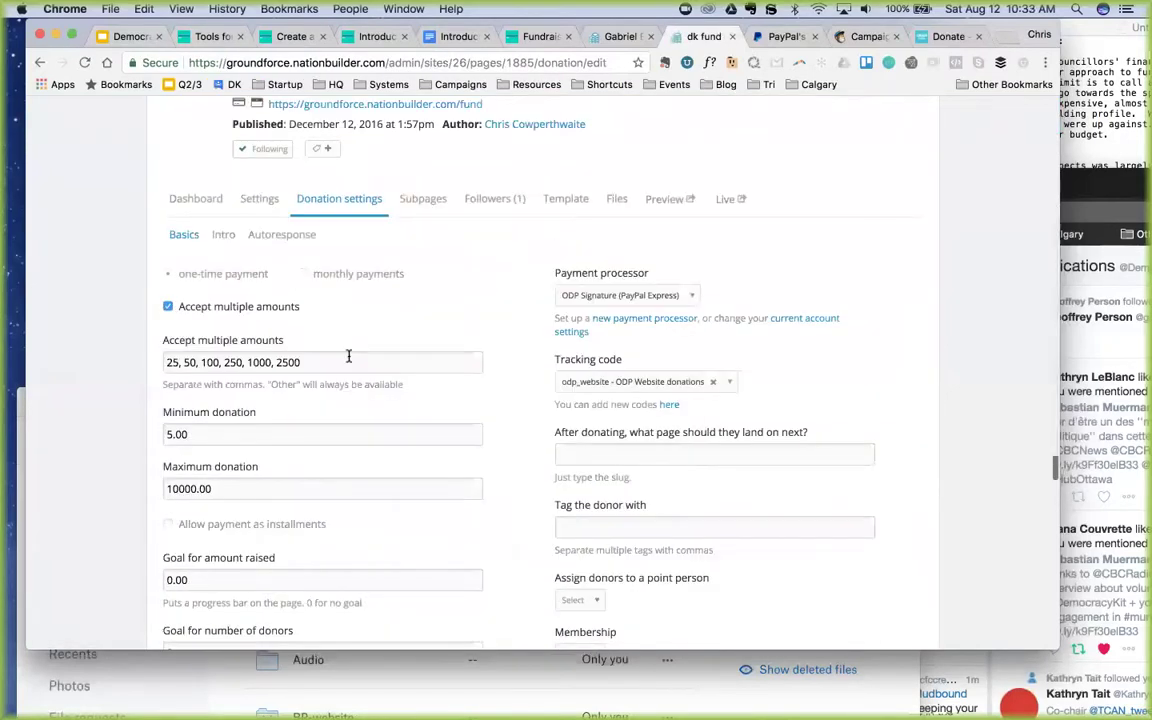
scroll(348, 355, "up", 3)
mouse_move(330, 118)
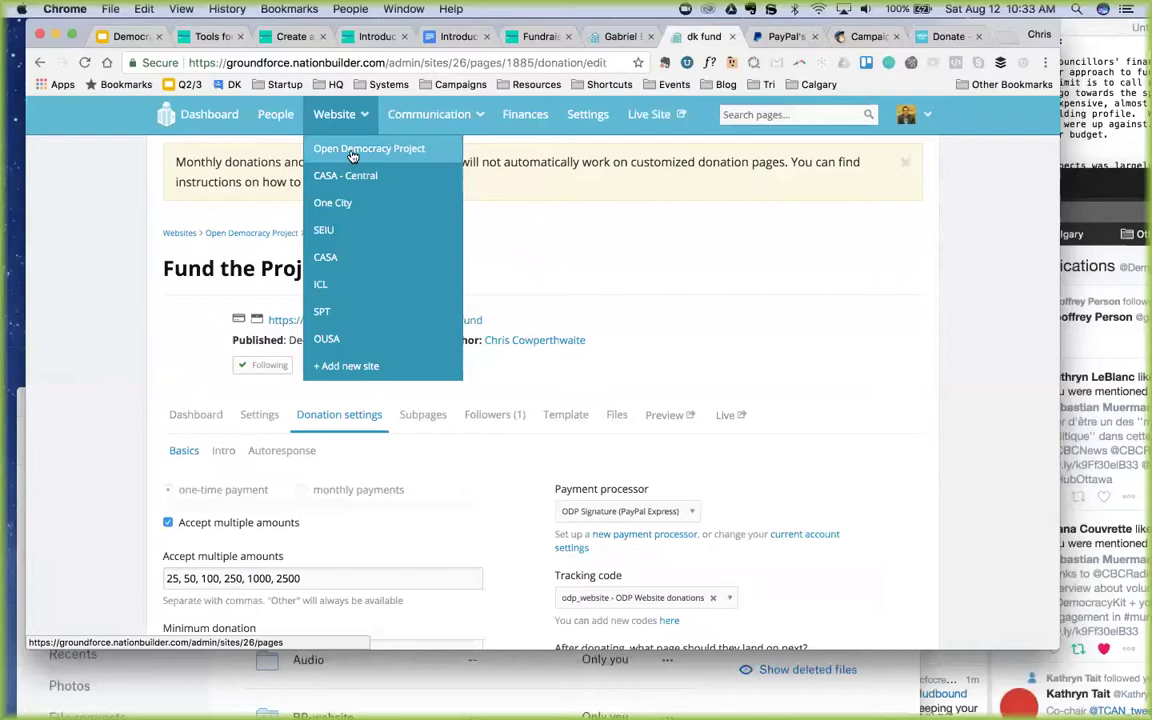
scroll(526, 238, "down", 5)
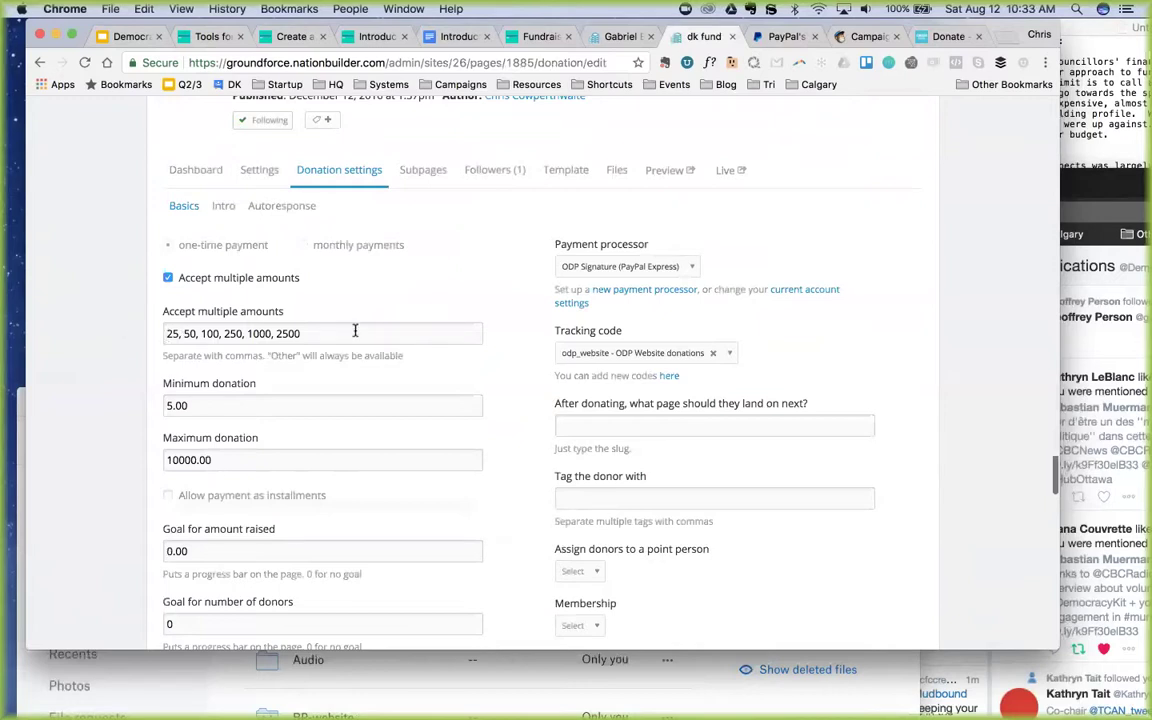
scroll(355, 330, "down", 2)
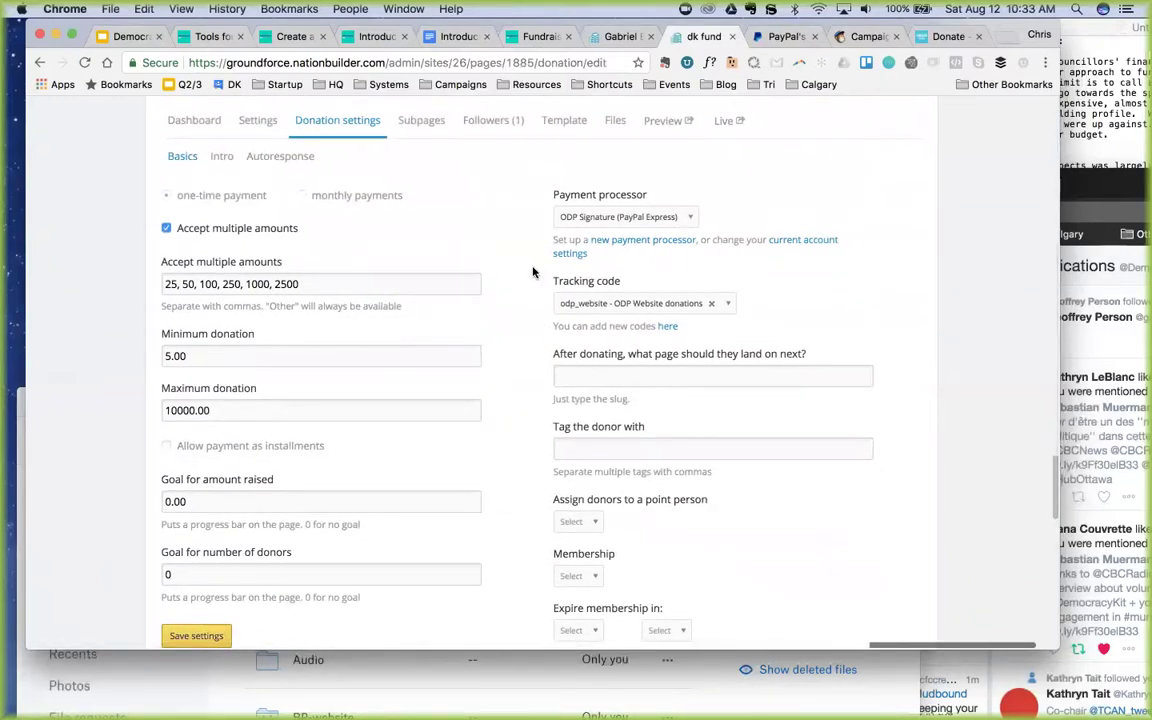
left_click(618, 215)
left_click(741, 203)
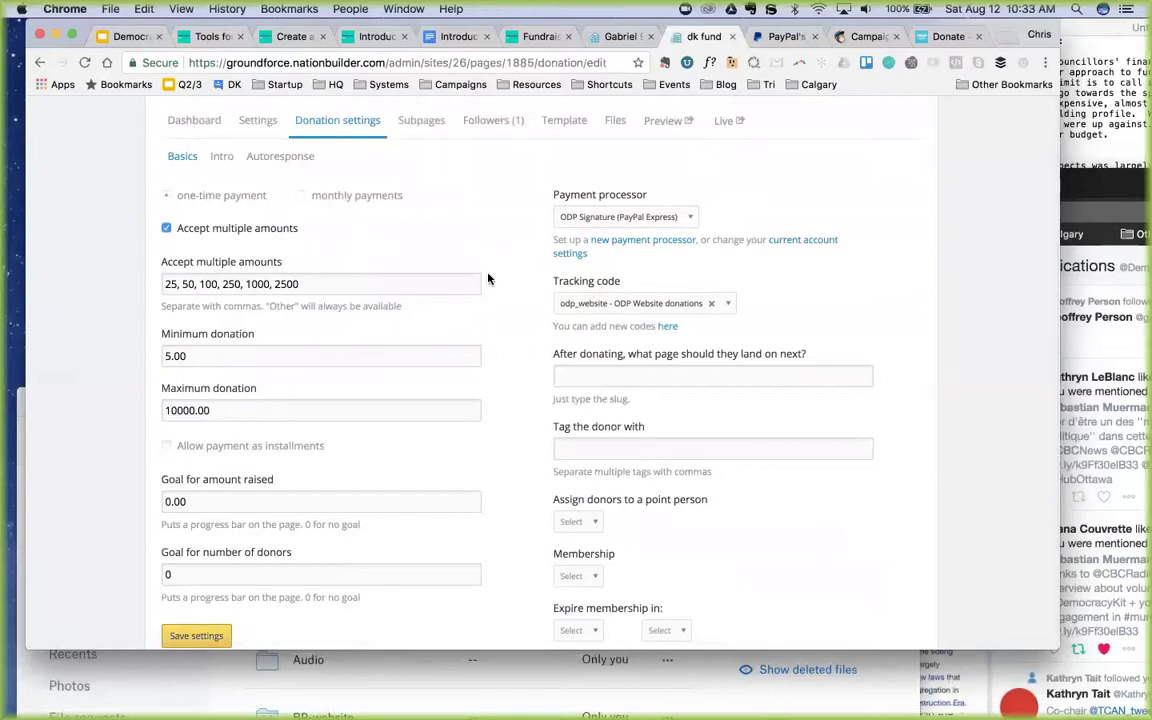
- Open the Fund the Project page's donation autoresponse and examine its broadcaster, subject and body
left_click(269, 158)
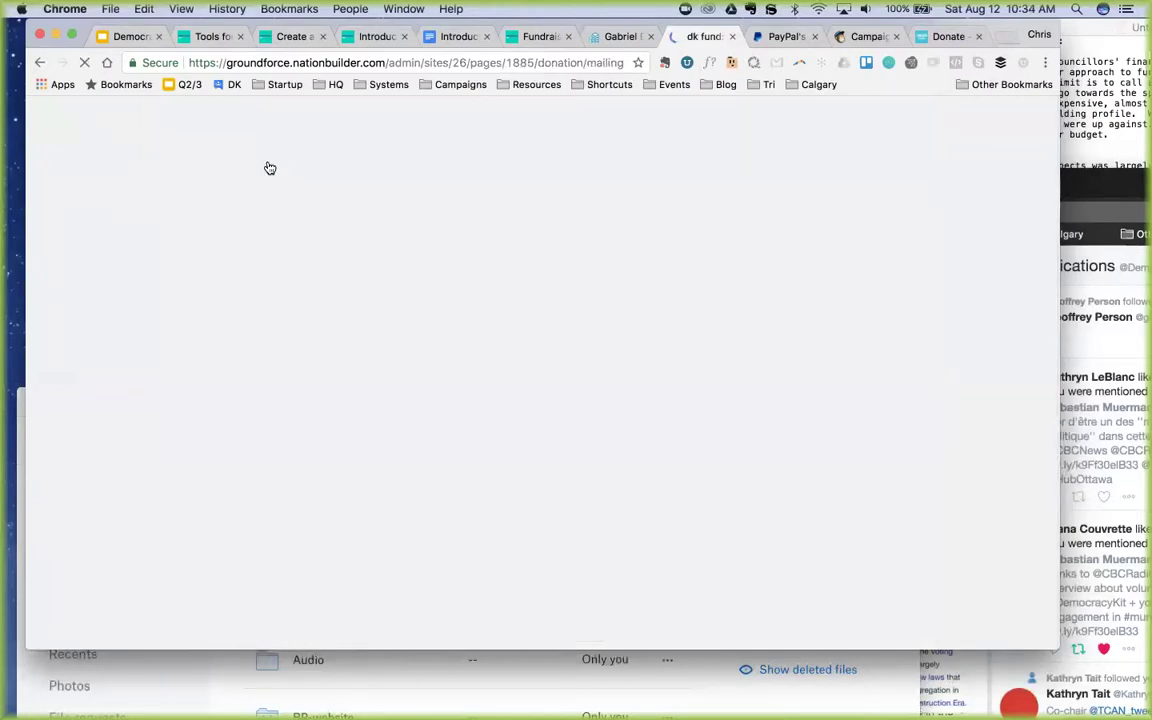
scroll(104, 472, "down", 3)
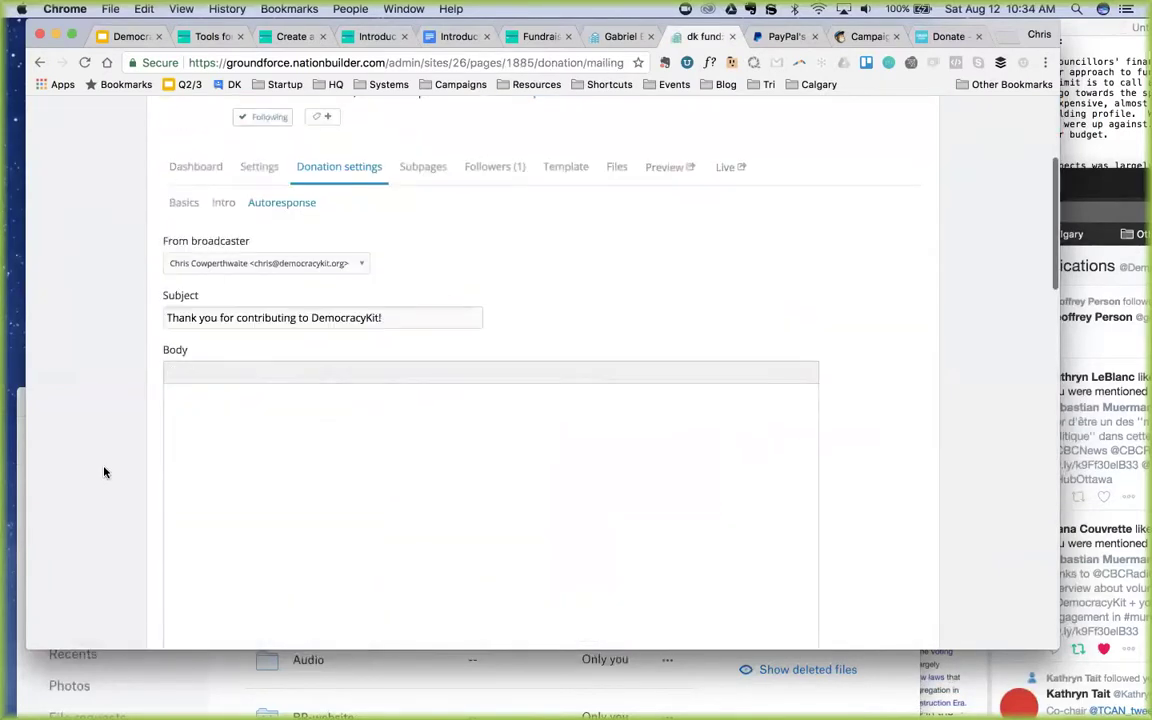
- Examine the payment receipt template in the autoresponse body, highlighting its Payment Receipt heading and the donation name variable
scroll(104, 472, "down", 4)
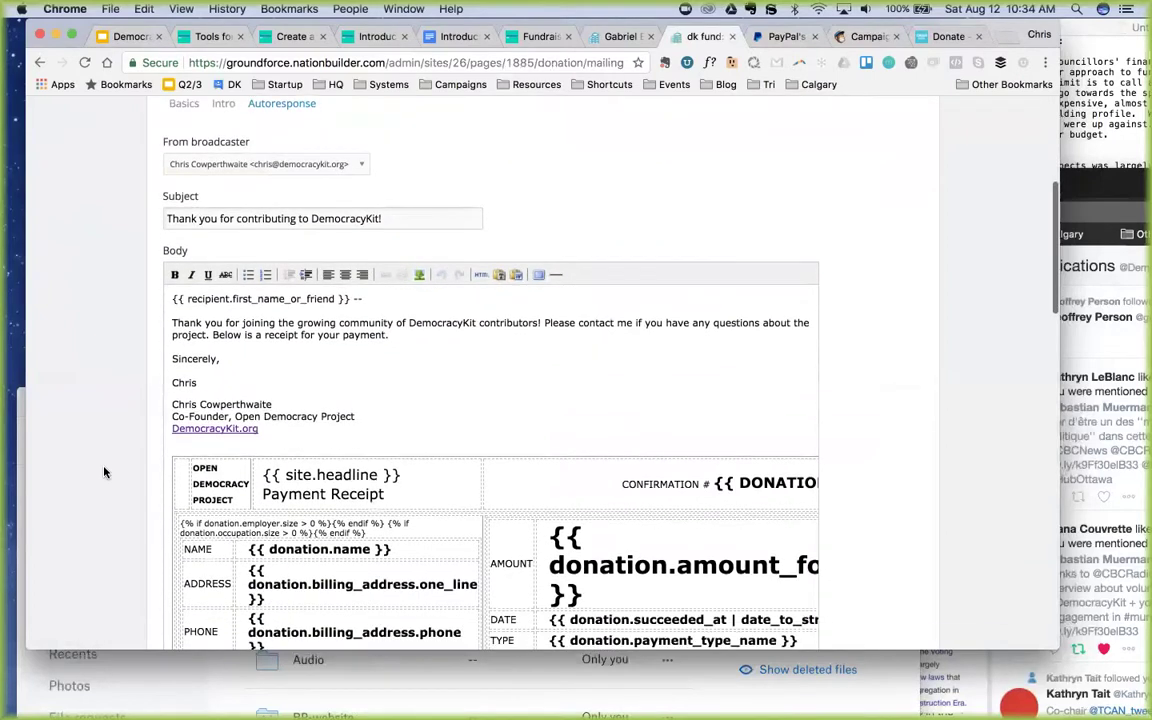
scroll(398, 290, "down", 3)
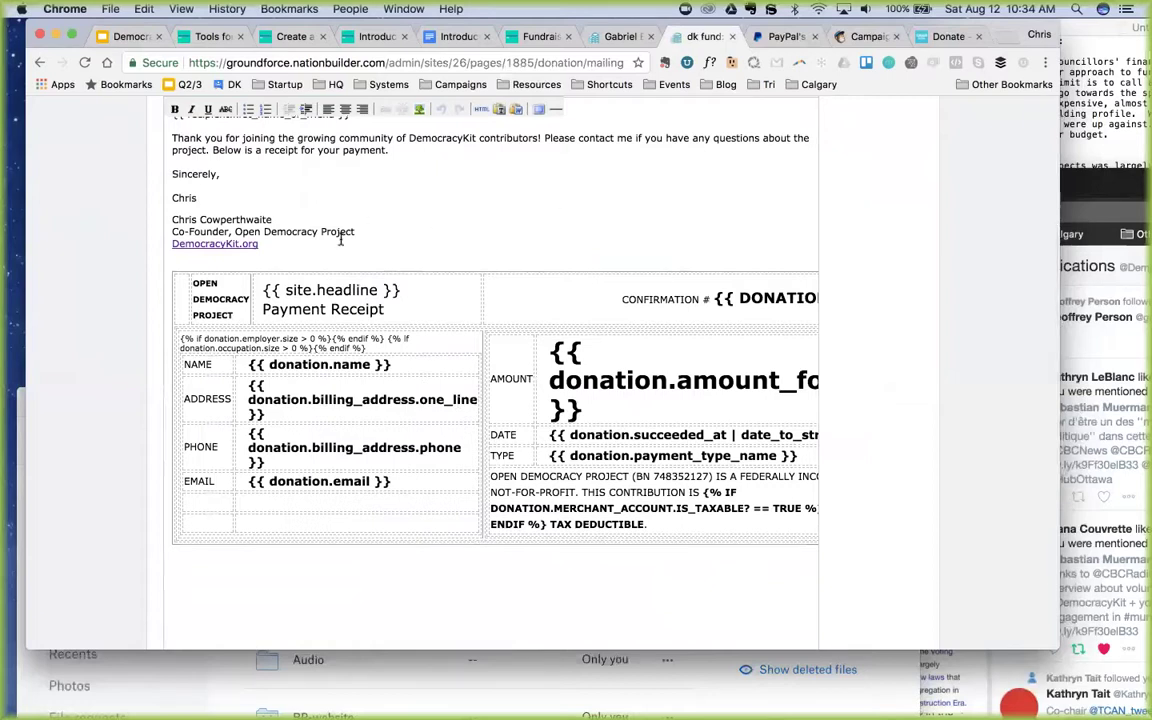
left_click_drag(261, 309, 326, 309)
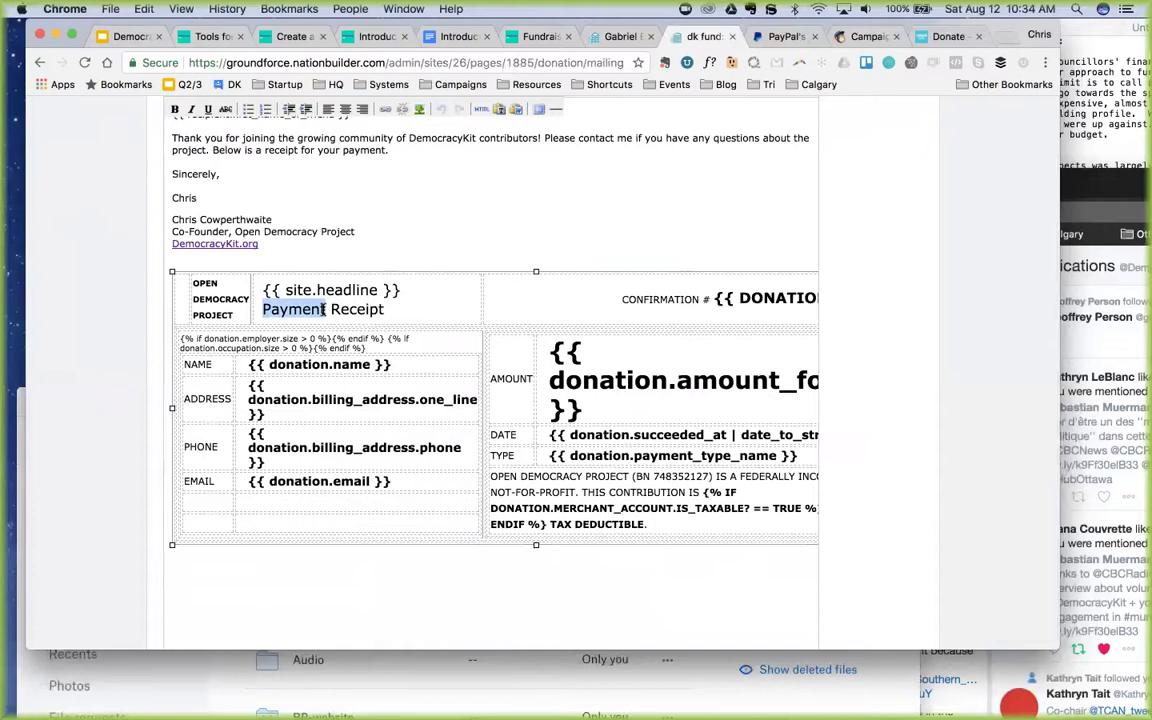
left_click(257, 364)
left_click_drag(250, 364, 392, 365)
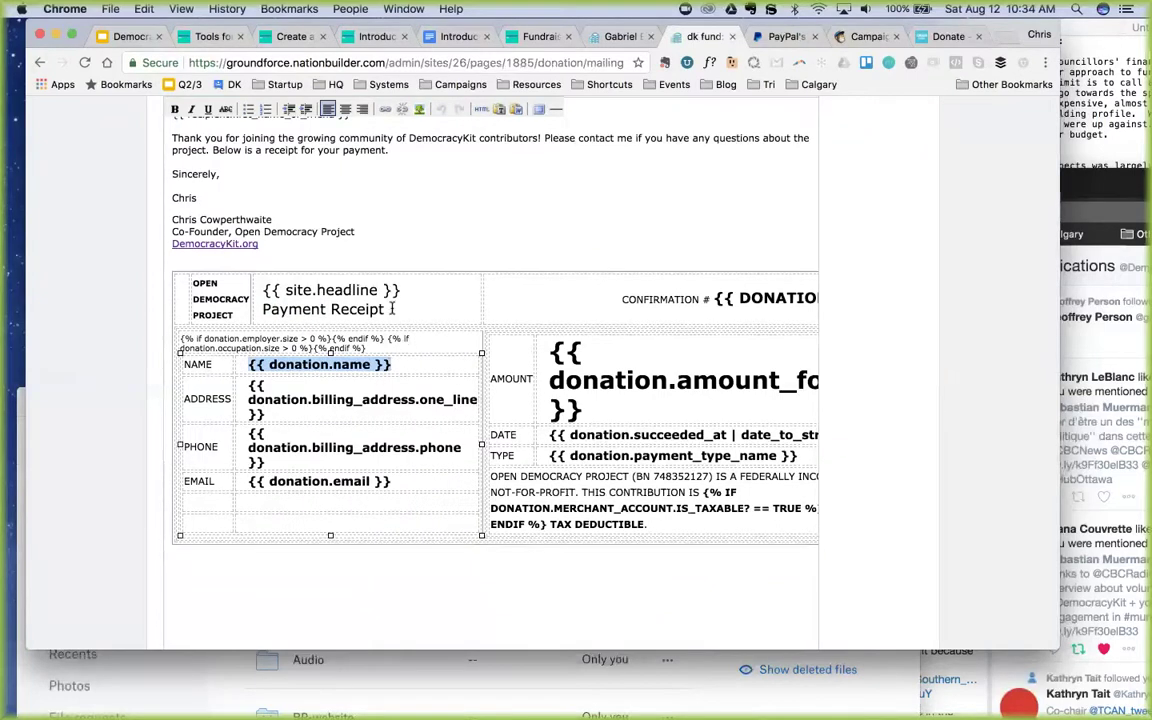
left_click_drag(386, 310, 253, 318)
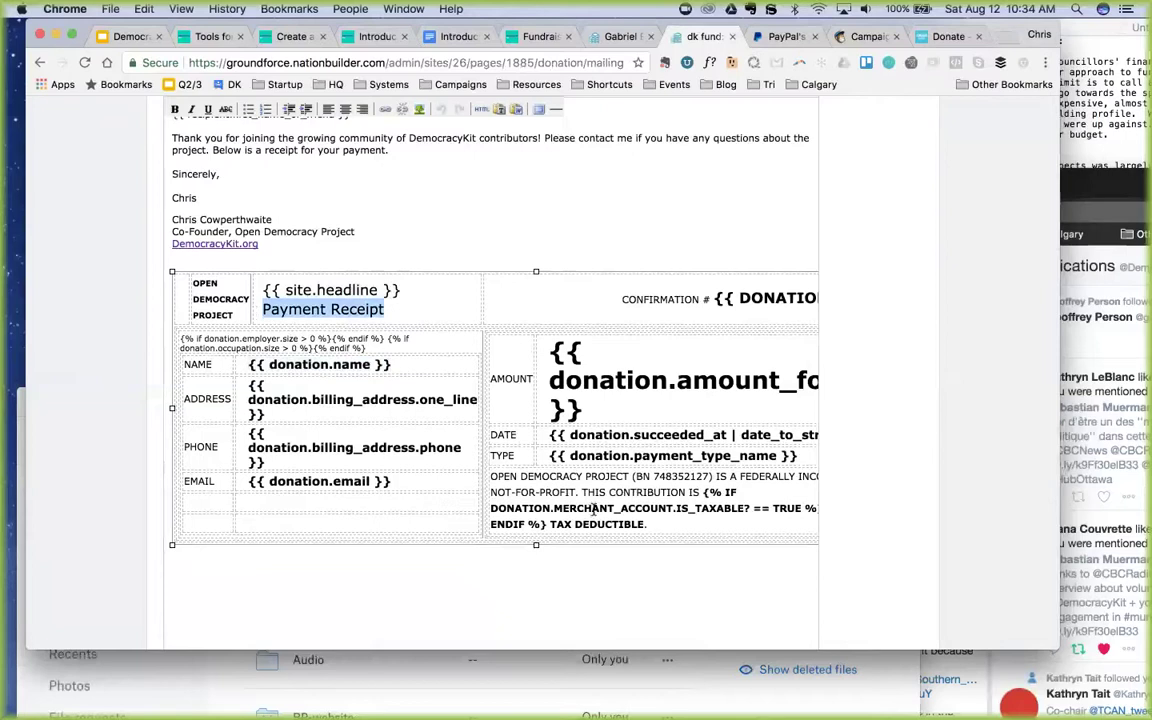
scroll(69, 404, "up", 3)
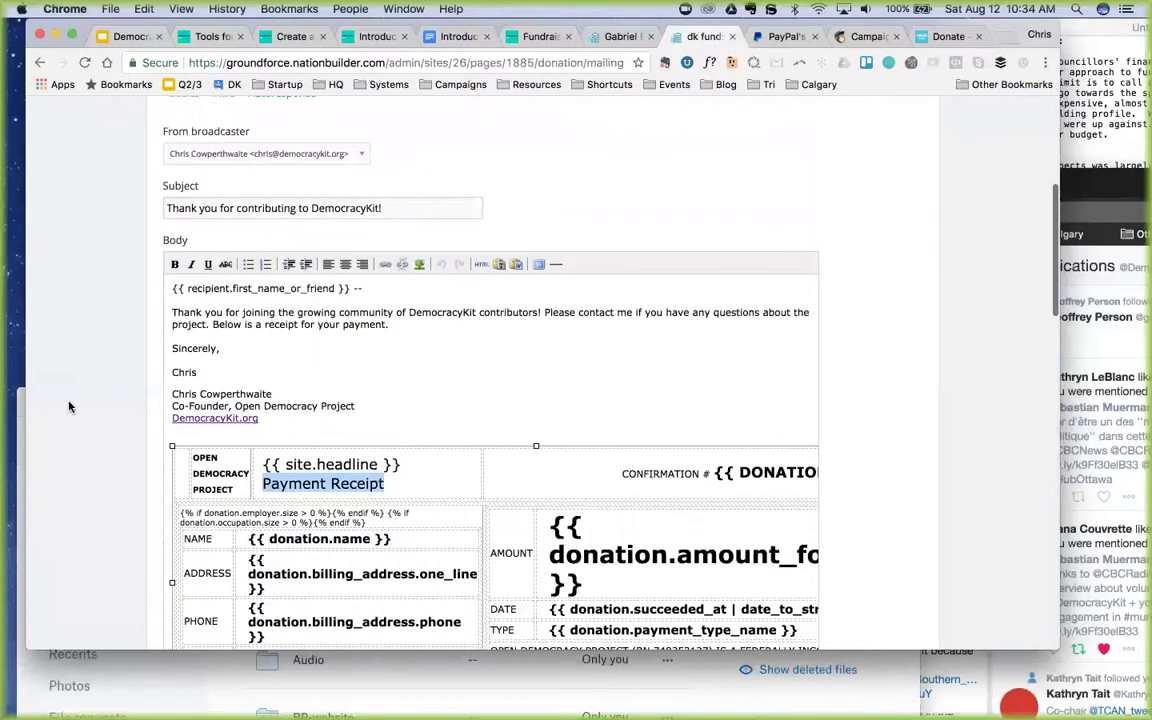